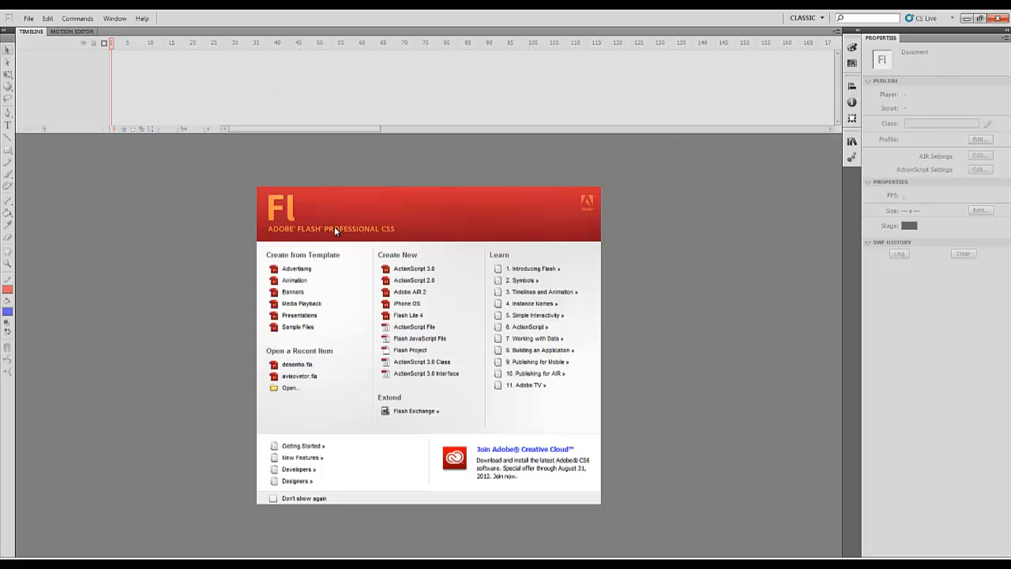
click(113, 22)
mouse_move(130, 106)
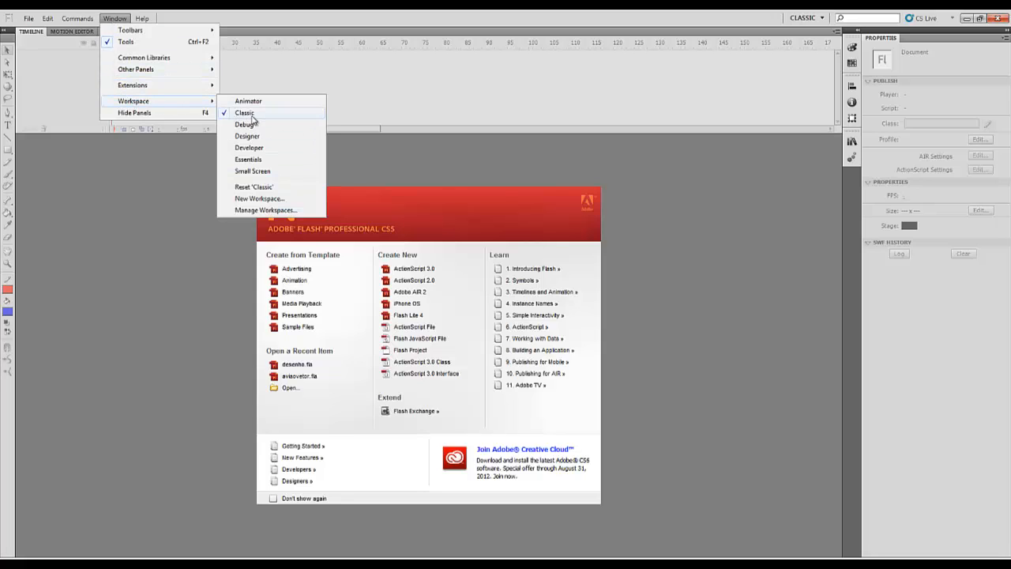
click(382, 148)
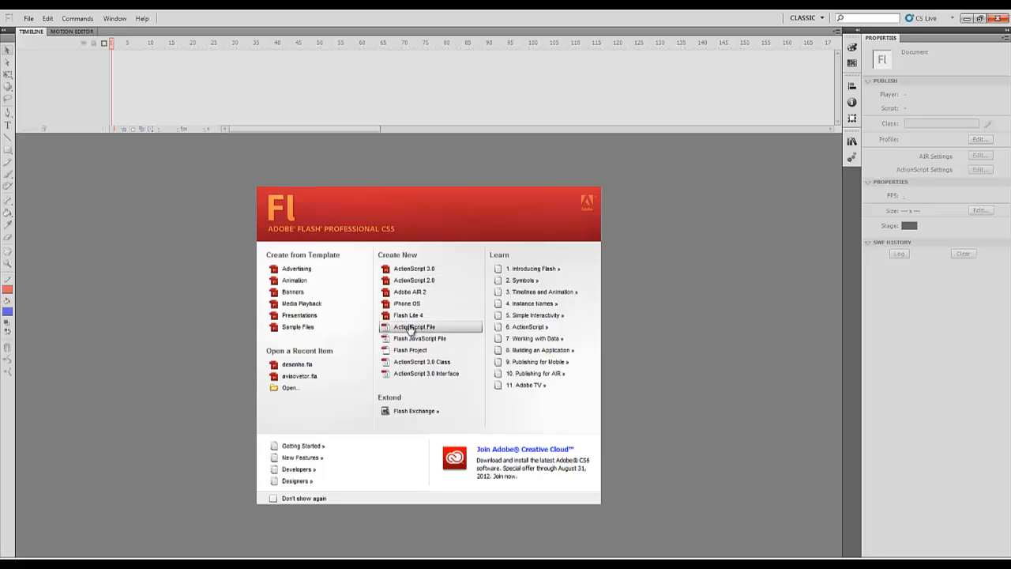
Create a new ActionScript 3.0 document
click(442, 272)
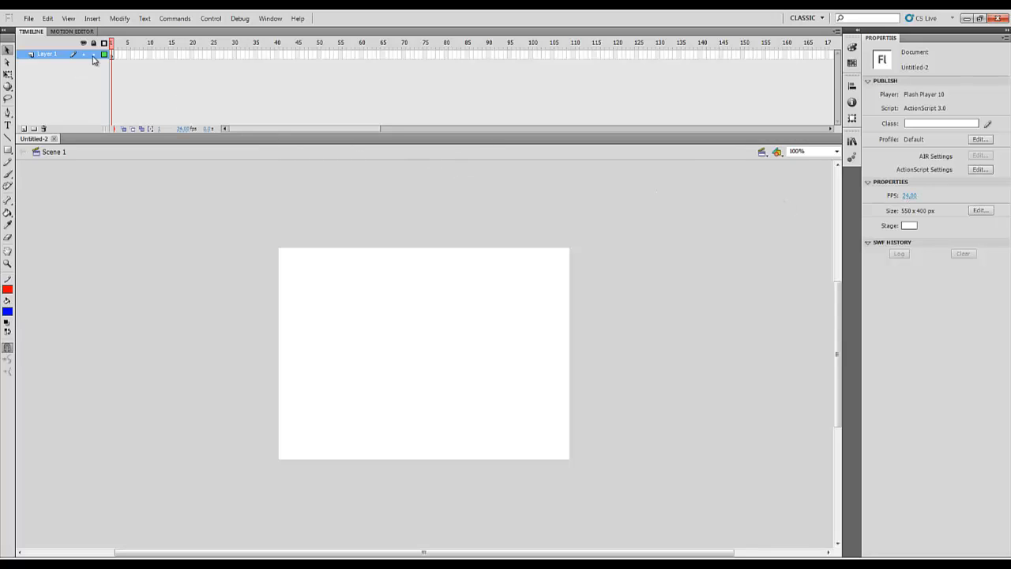
drag(113, 53, 328, 55)
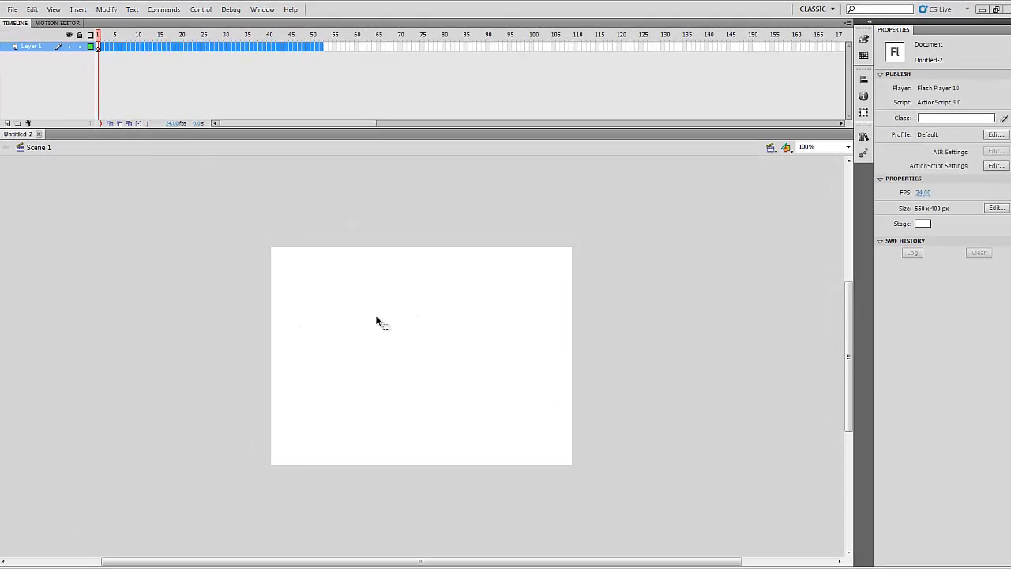
click(275, 212)
drag(108, 46, 319, 48)
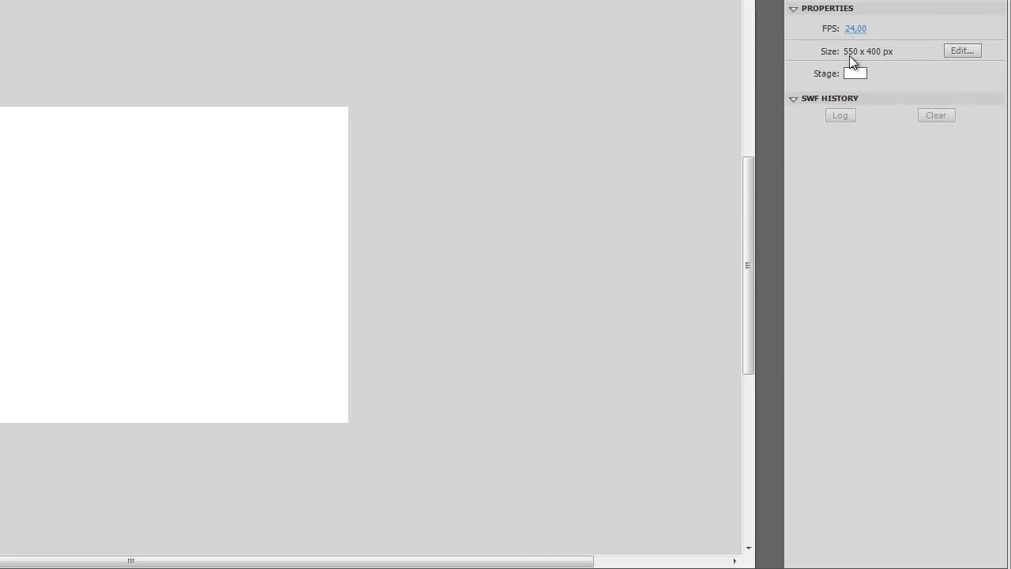
Set the document dimensions to 700 px wide by 300 px high
click(954, 51)
click(125, 89)
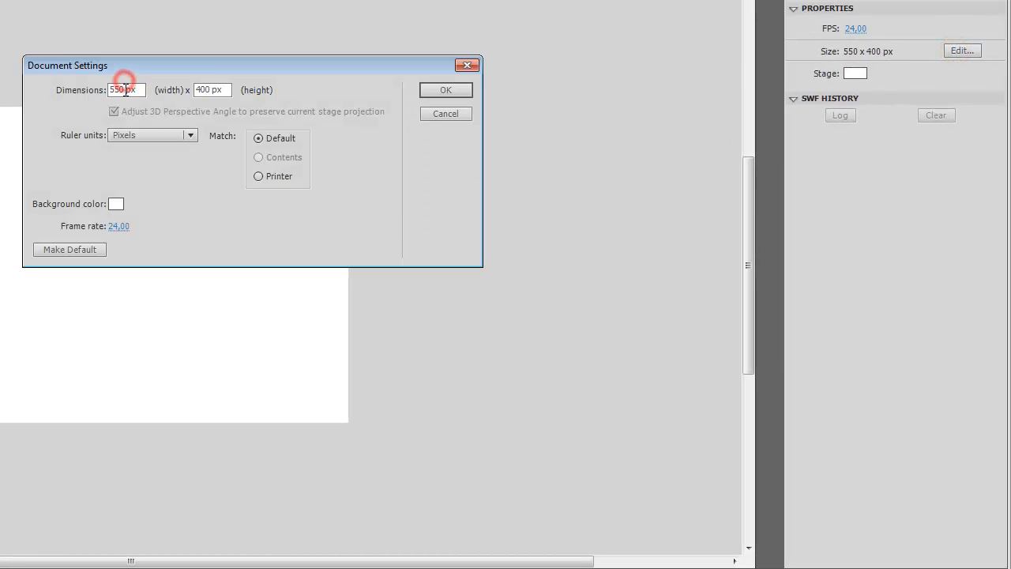
drag(125, 89, 56, 80)
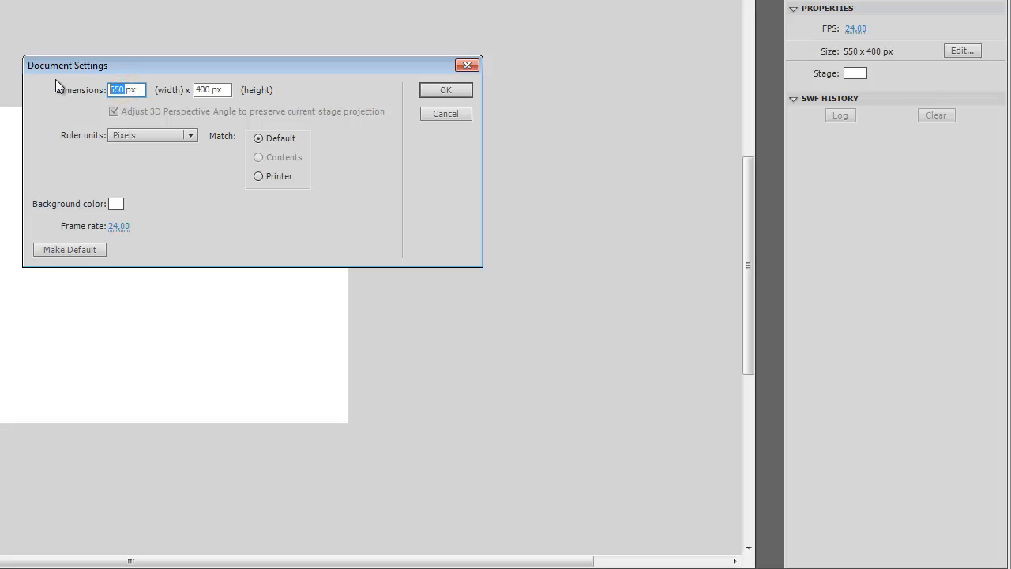
text(700)
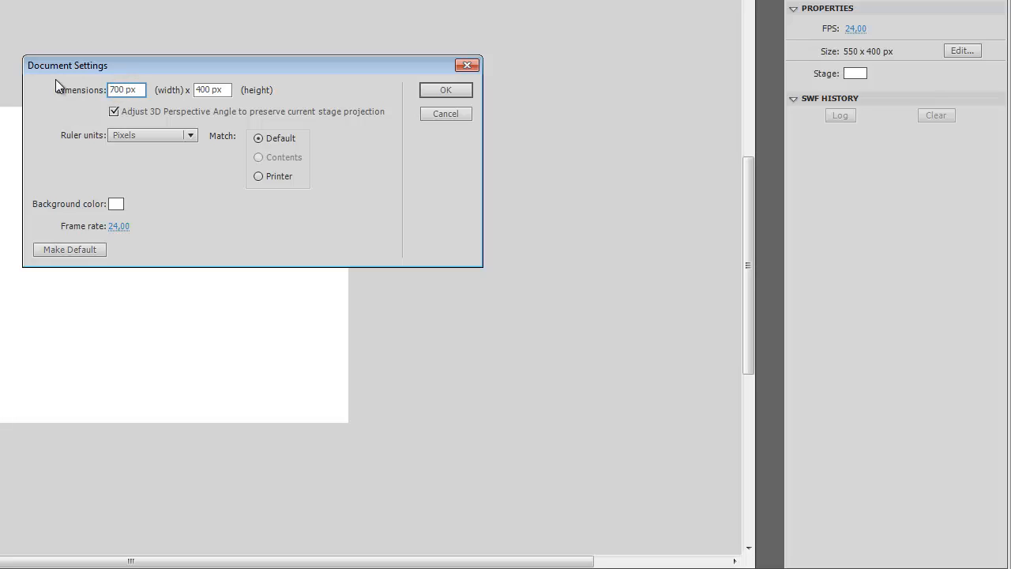
key(Tab)
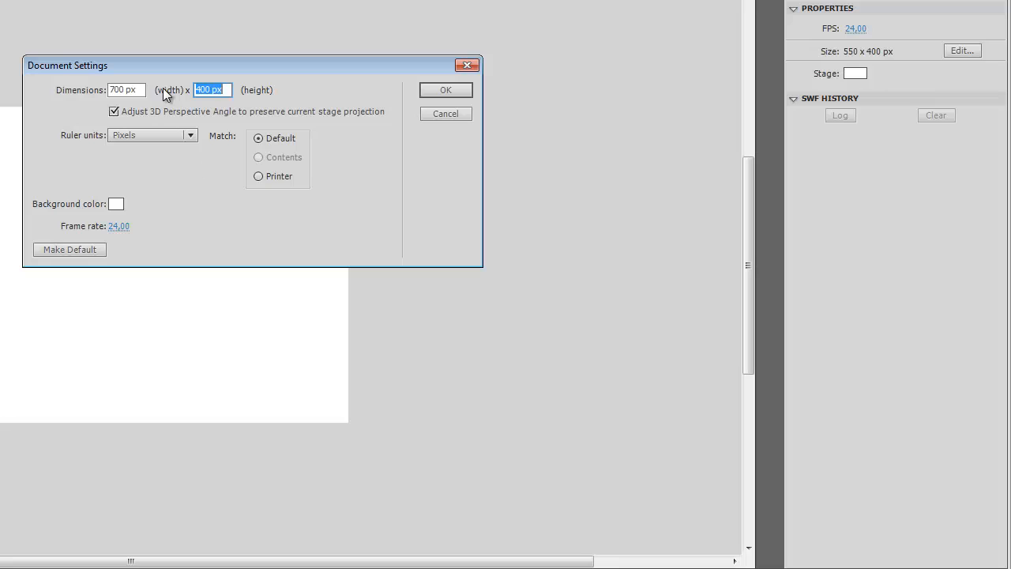
drag(196, 90, 210, 90)
text(300)
click(436, 90)
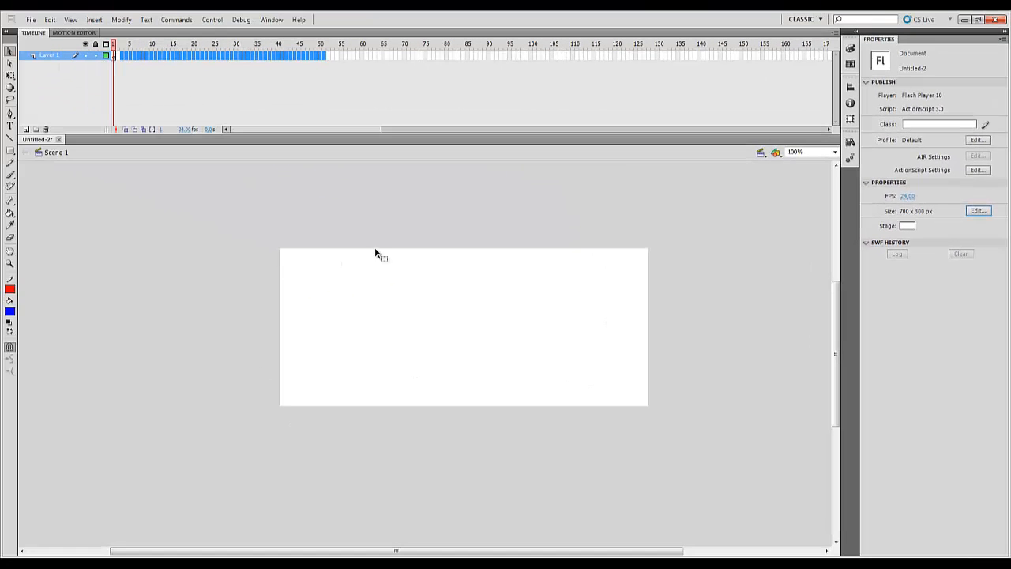
Try a blue stage background, restore it to white, and clear the frame selection
click(905, 227)
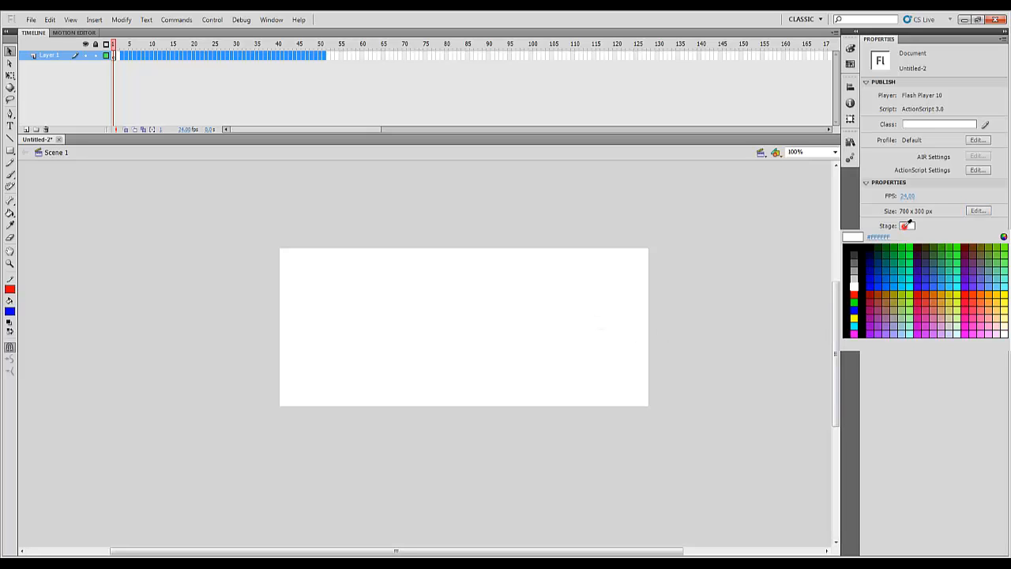
click(870, 291)
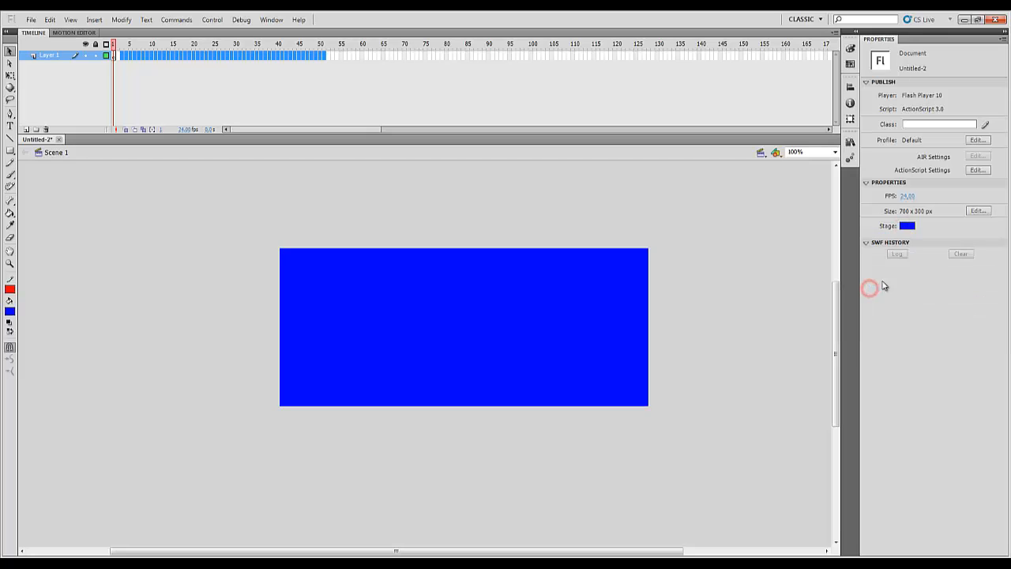
click(906, 226)
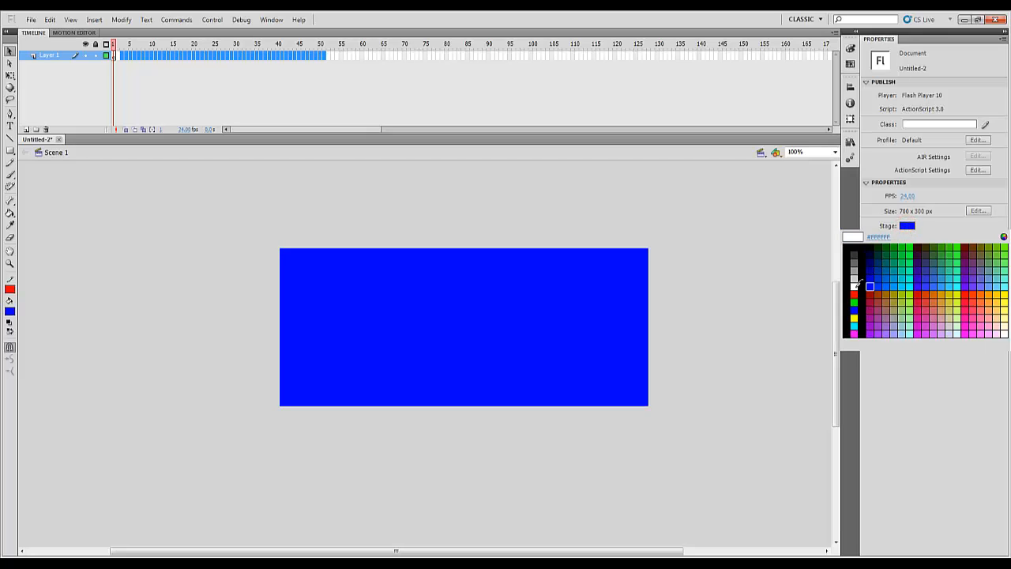
click(856, 284)
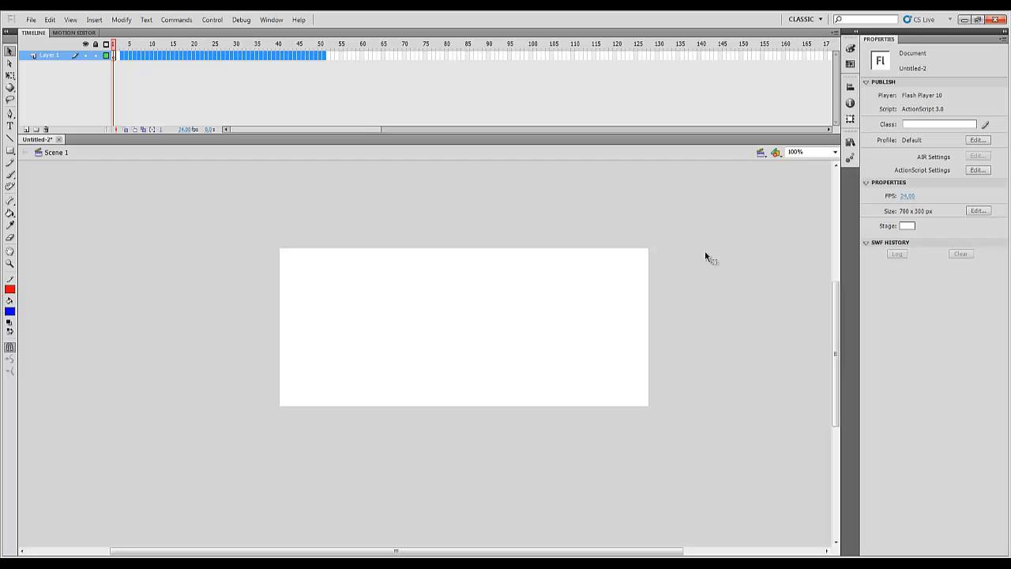
click(364, 293)
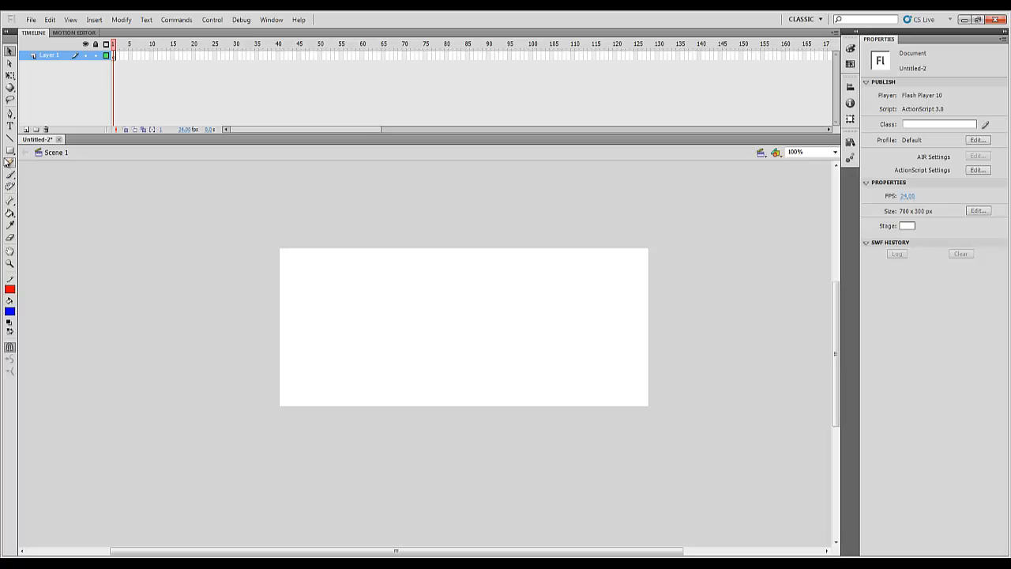
Draw a blue square about 220 × 220 px on the stage with the Rectangle tool, using a red solid 8.65 stroke
click(9, 151)
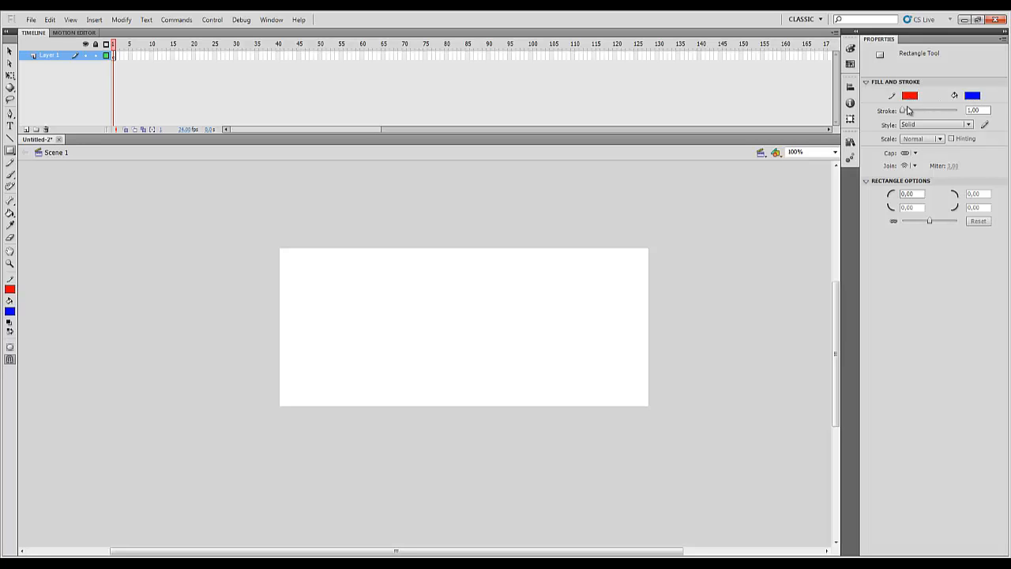
drag(904, 112, 906, 110)
click(964, 126)
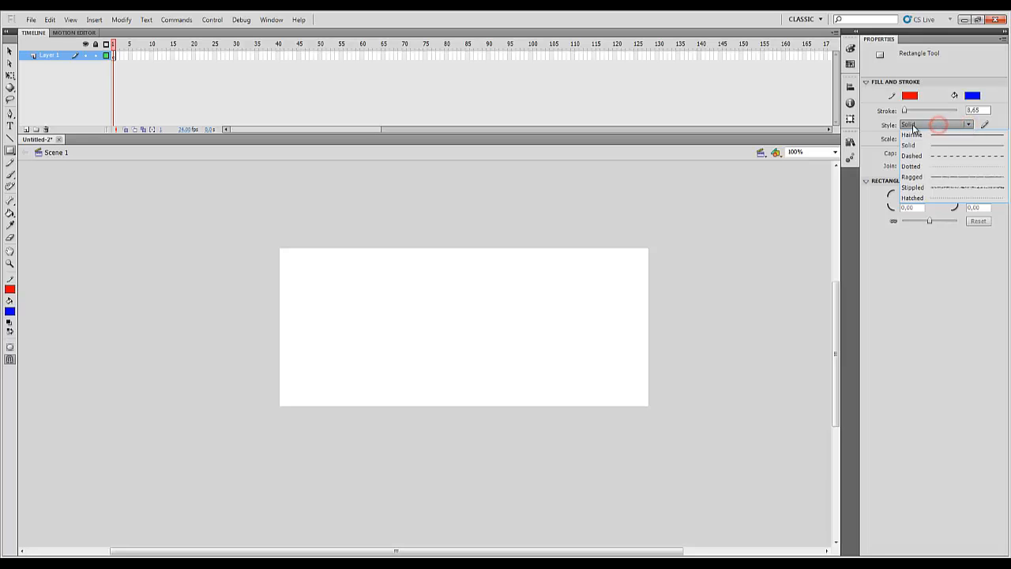
click(894, 126)
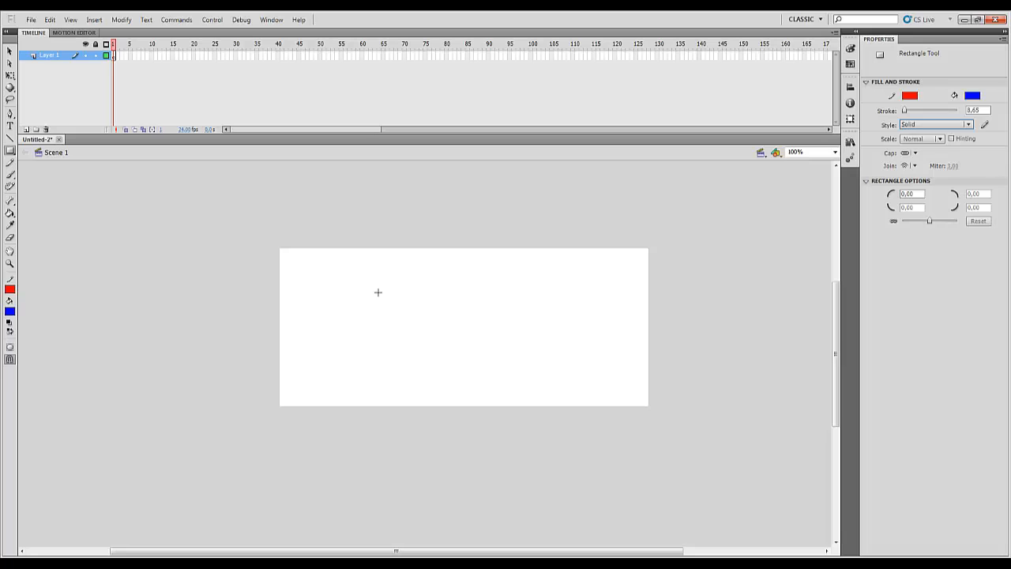
mouse_move(374, 277)
mouse_down()
mouse_move(483, 323)
mouse_move(563, 336)
mouse_move(453, 367)
mouse_move(508, 339)
mouse_move(545, 356)
mouse_up()
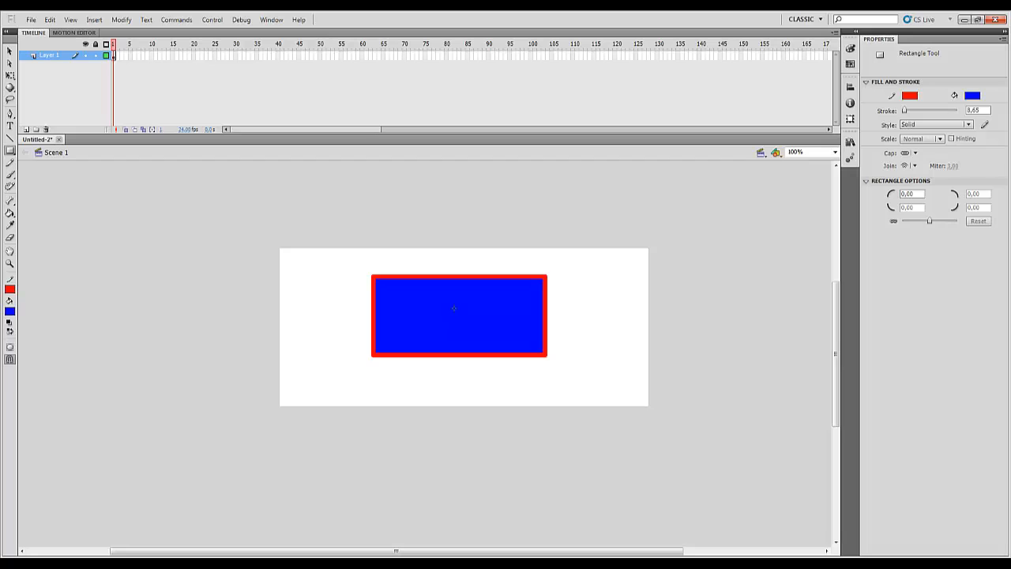
key(ctrl+z)
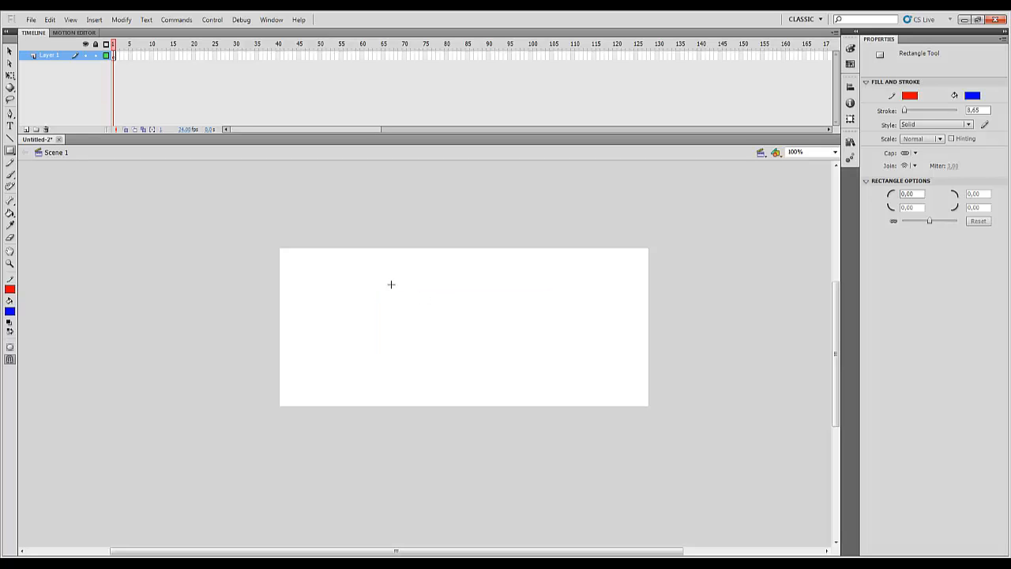
drag(395, 263, 512, 335)
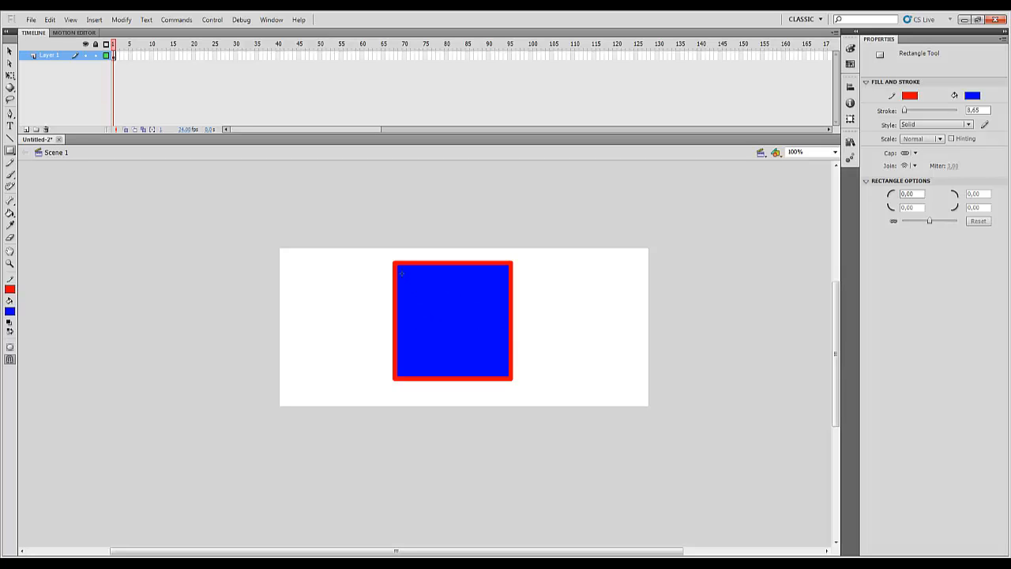
Select the square's fill, its outline and the whole shape in turn with the Selection tool, clearing the selection at the end
click(10, 52)
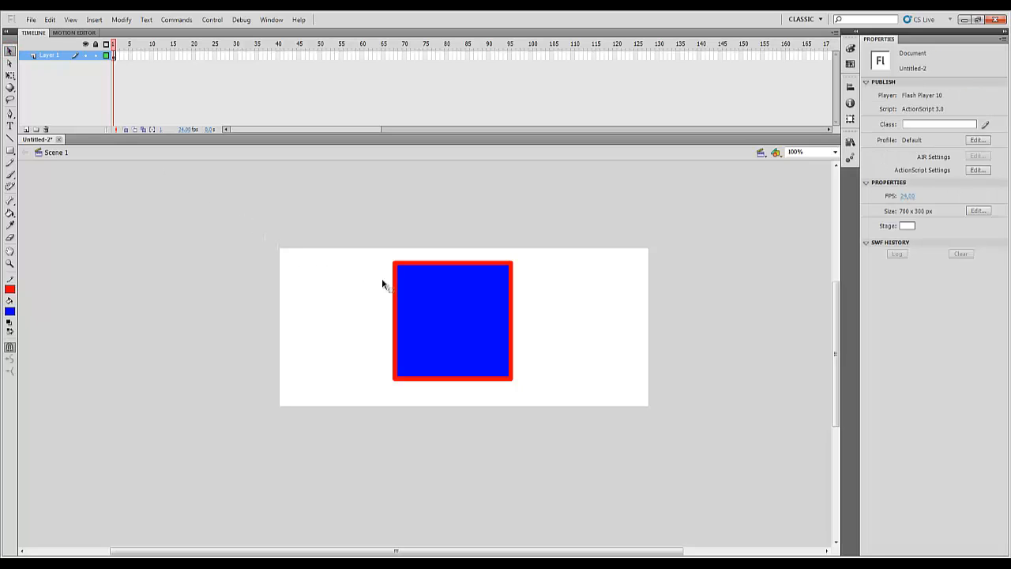
click(447, 289)
click(511, 285)
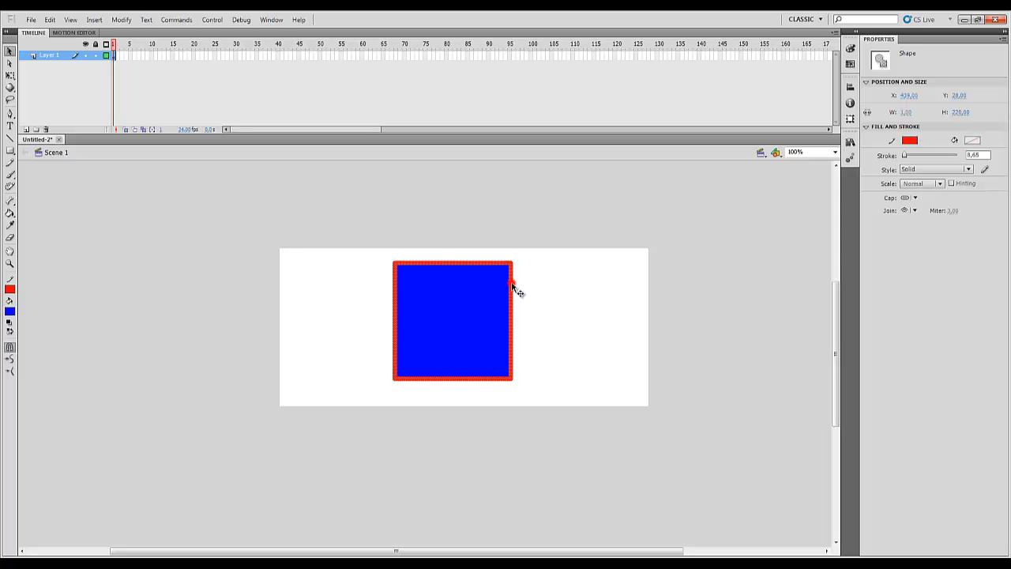
click(535, 277)
drag(332, 229, 557, 393)
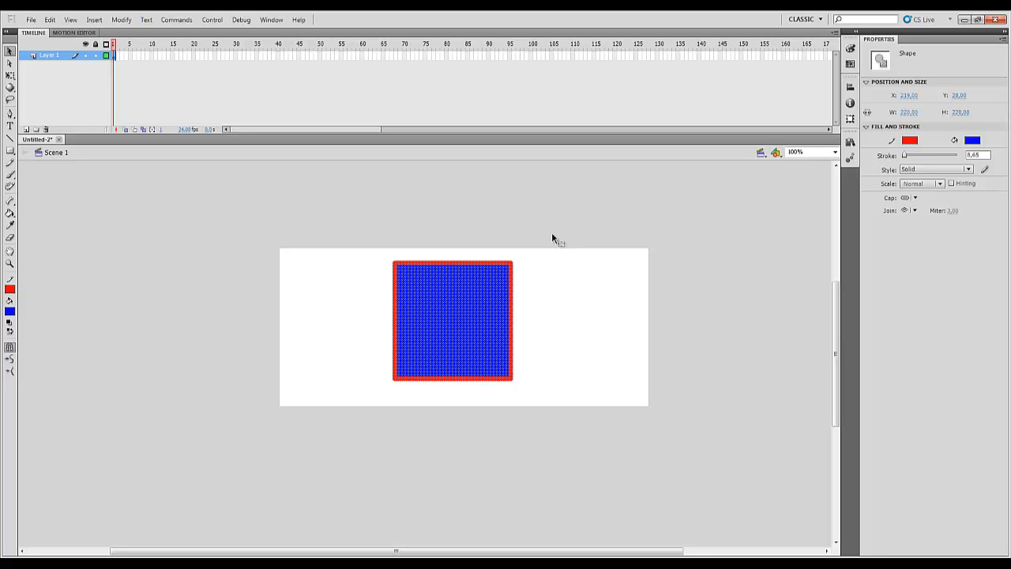
click(334, 278)
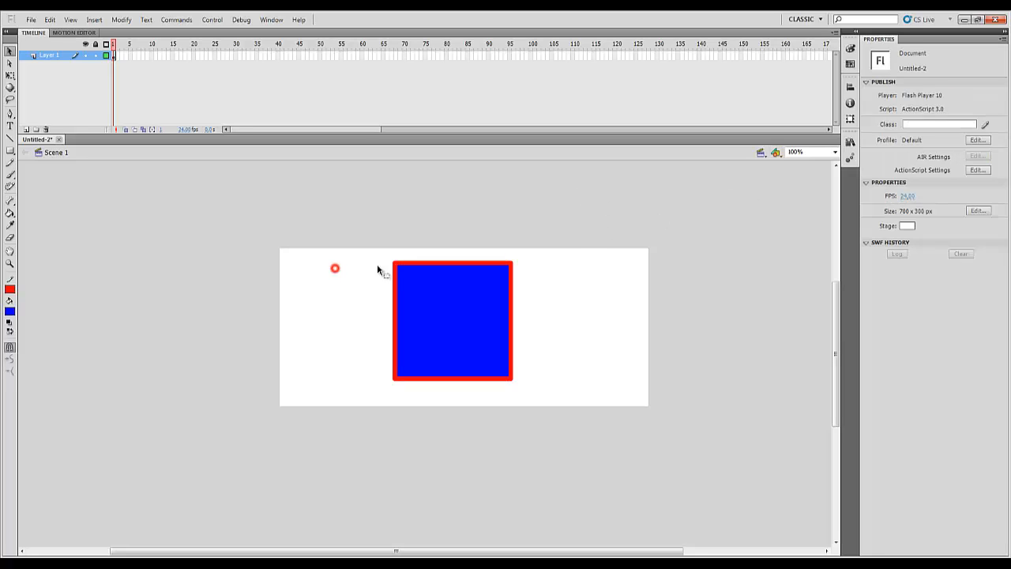
Move the whole square, fill and outline together, to about X 178, Y 28 and deselect it
click(422, 279)
drag(422, 280, 404, 299)
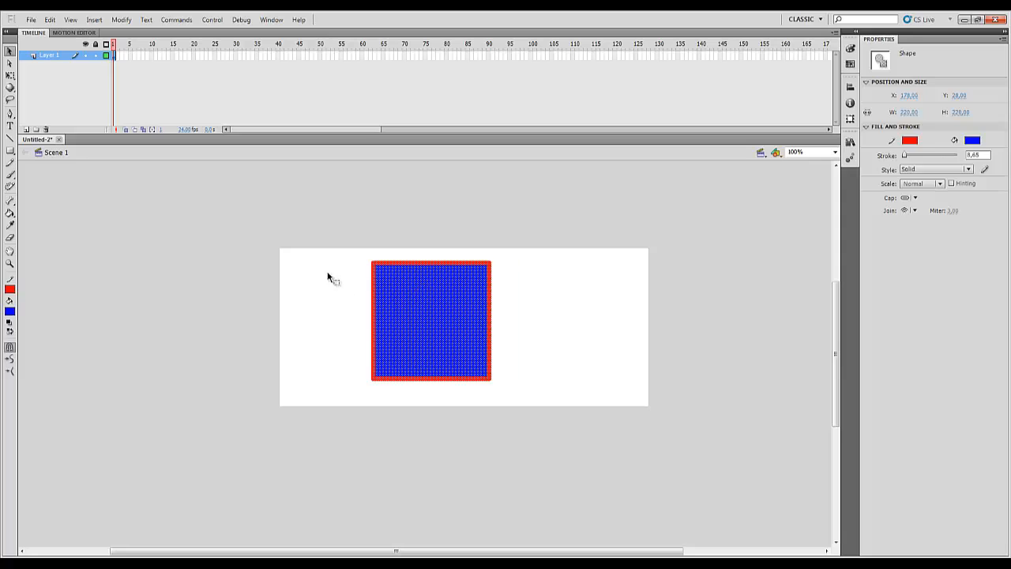
click(314, 268)
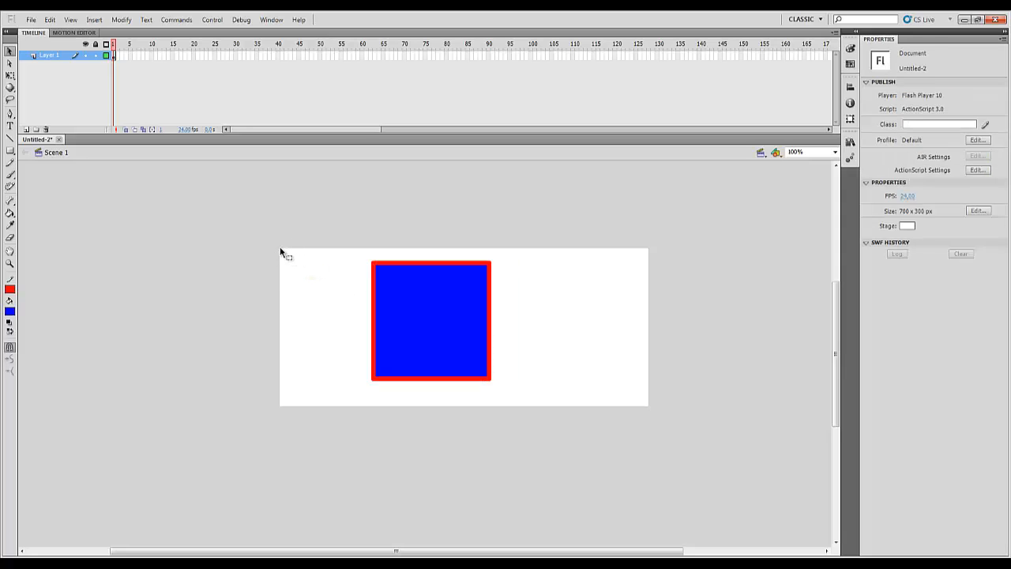
click(279, 249)
drag(280, 246, 368, 246)
drag(280, 248, 397, 251)
drag(278, 247, 136, 251)
drag(278, 249, 287, 365)
Move the square with its outline to about X 129, Y 38 on the stage
double_click(406, 306)
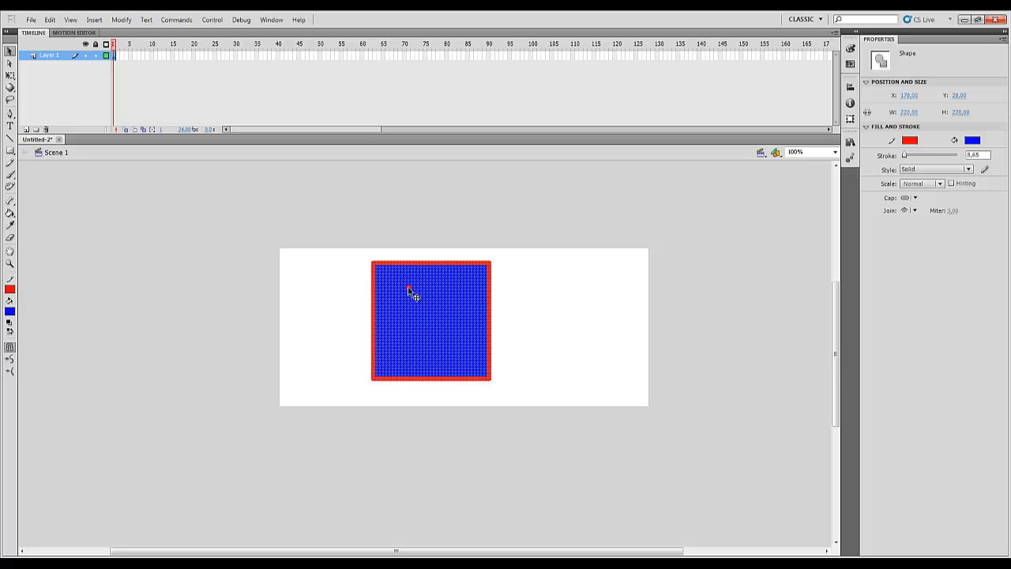
drag(410, 289, 372, 297)
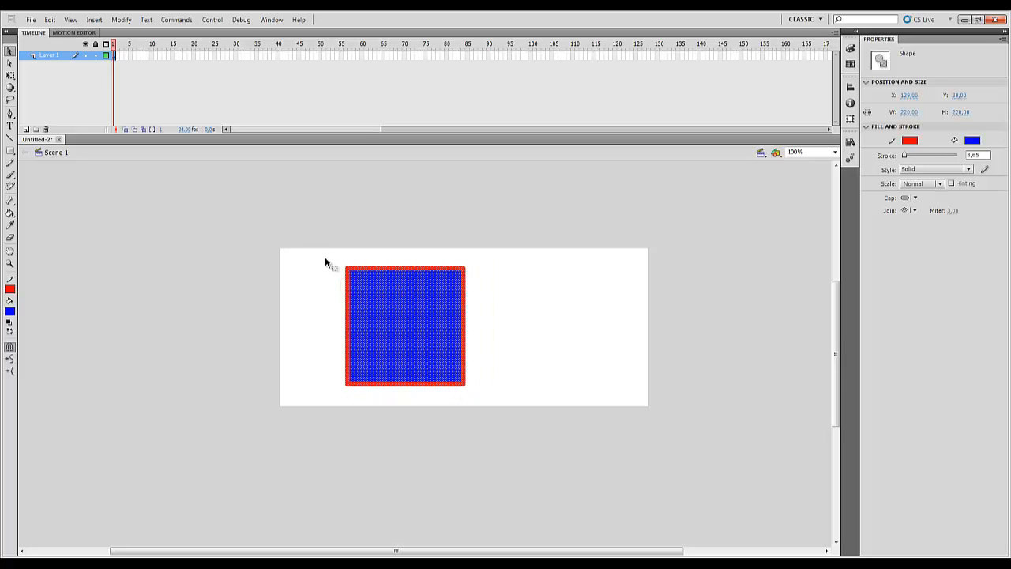
drag(495, 256, 321, 396)
drag(283, 256, 303, 365)
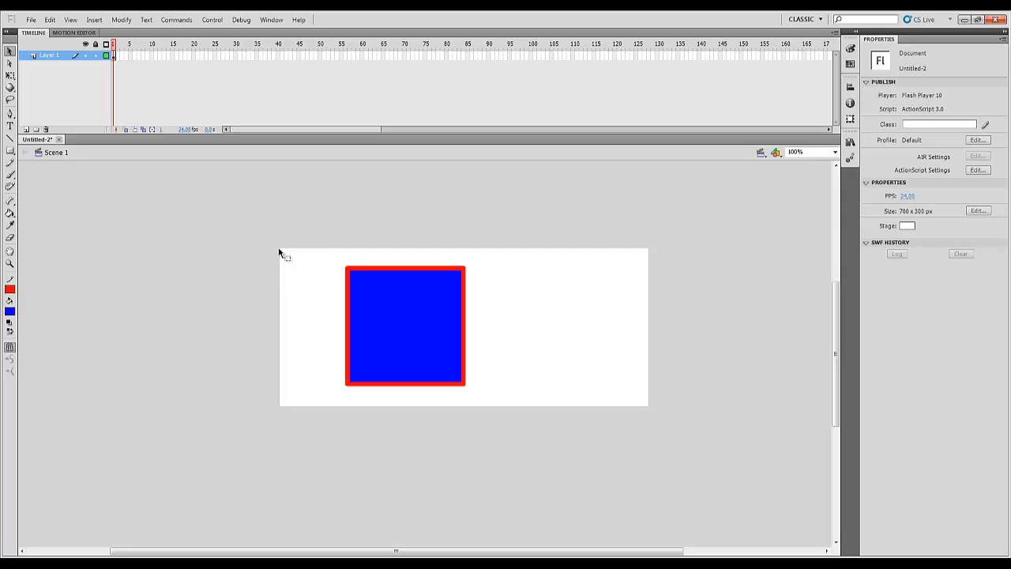
mouse_move(278, 248)
mouse_down()
mouse_move(408, 249)
mouse_move(270, 268)
mouse_move(289, 327)
mouse_move(285, 384)
mouse_up()
drag(277, 249, 278, 173)
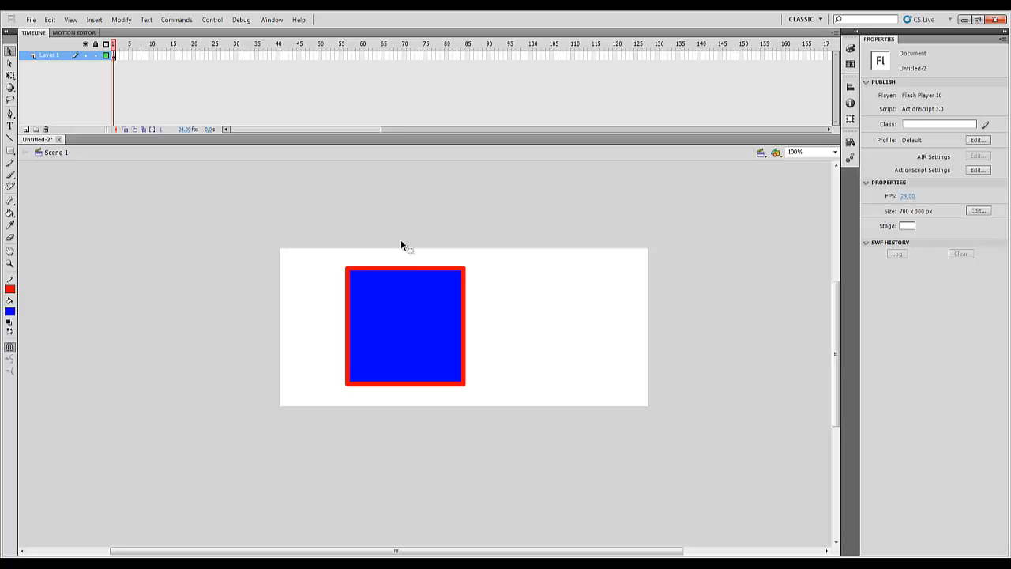
double_click(417, 300)
click(497, 277)
Save the drawing as desenho in the Aulas Flash folder, in the Flash CS5 Document format
click(45, 14)
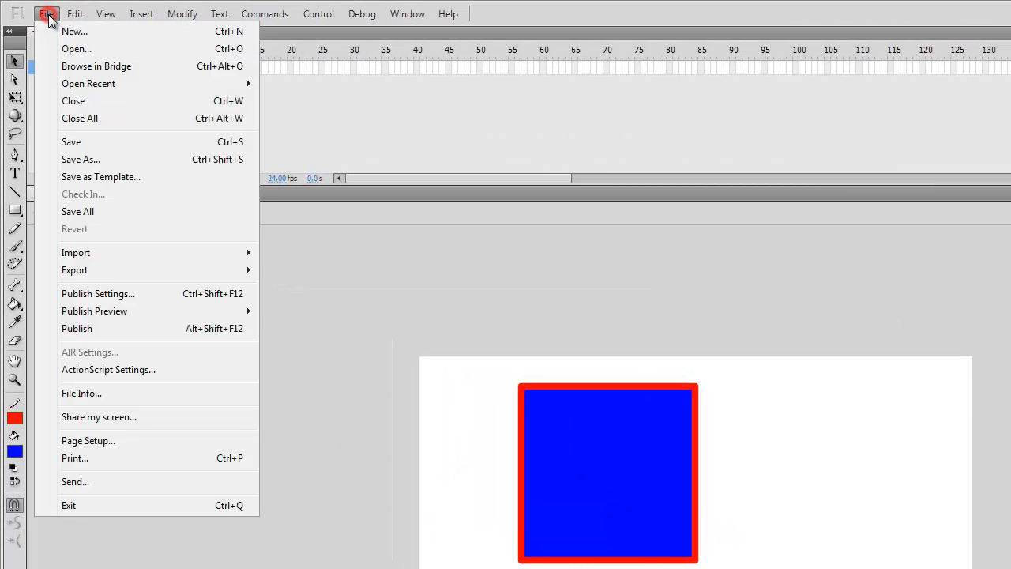
click(70, 142)
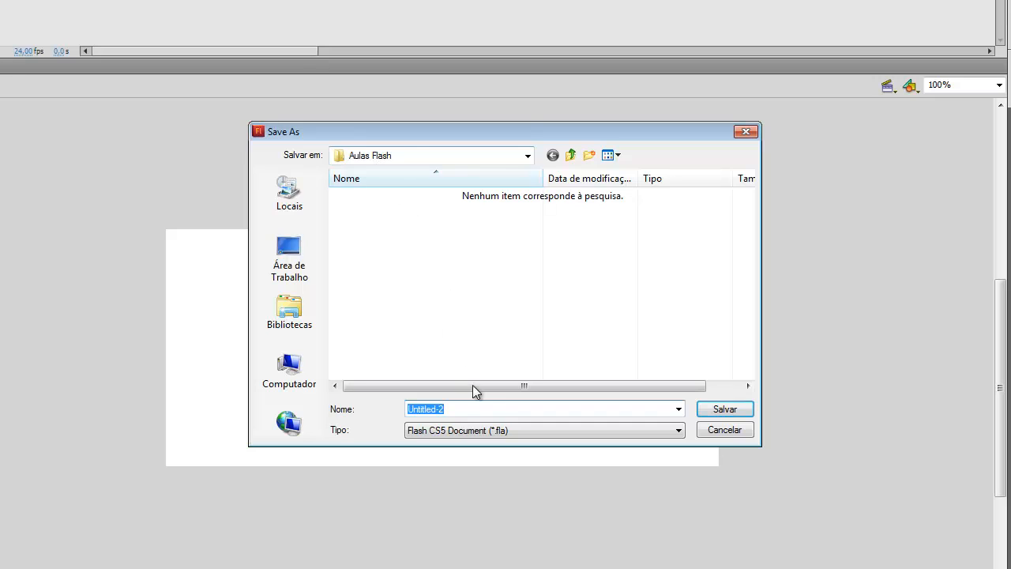
click(490, 407)
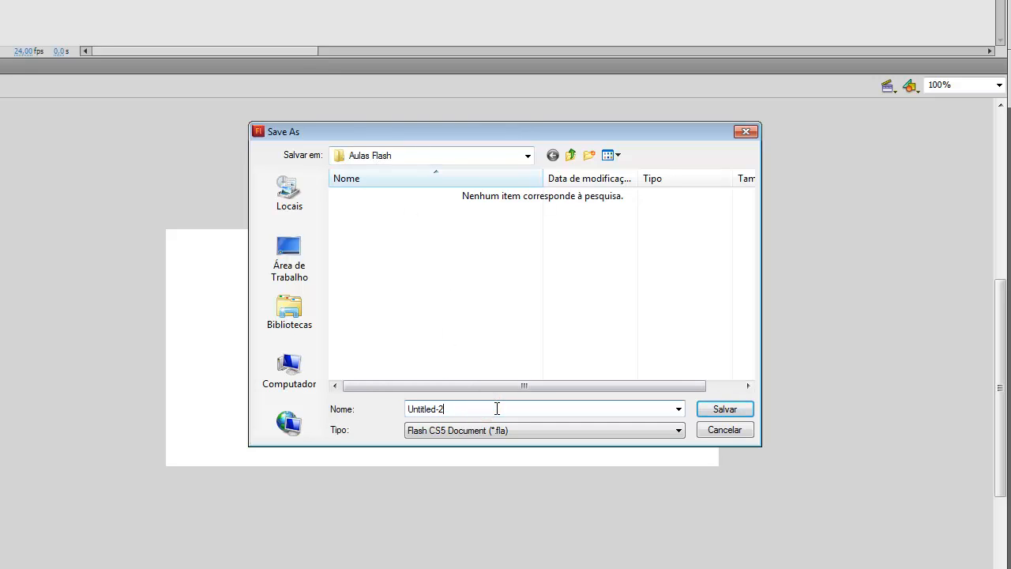
drag(496, 408, 392, 403)
text(desenho)
key(Return)
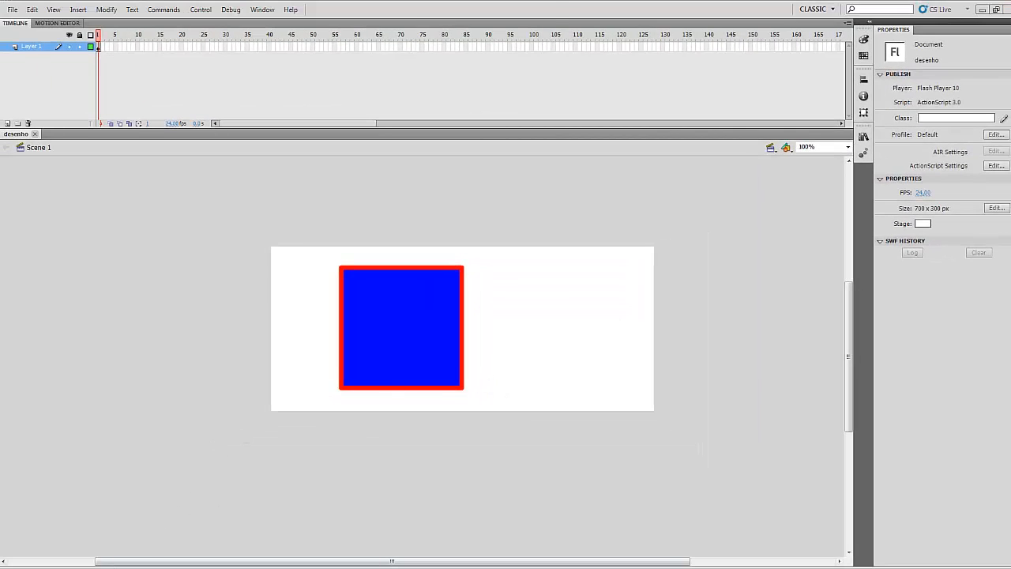
click(160, 567)
click(301, 351)
click(190, 120)
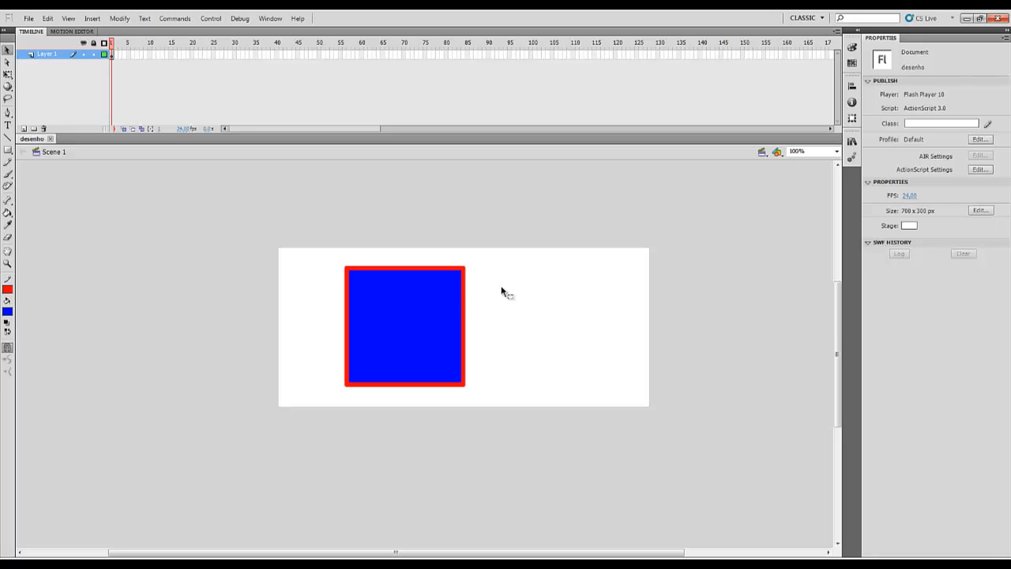
Test the desenho movie in Flash Professional, move the preview window around the screen and close it
click(210, 18)
mouse_move(244, 97)
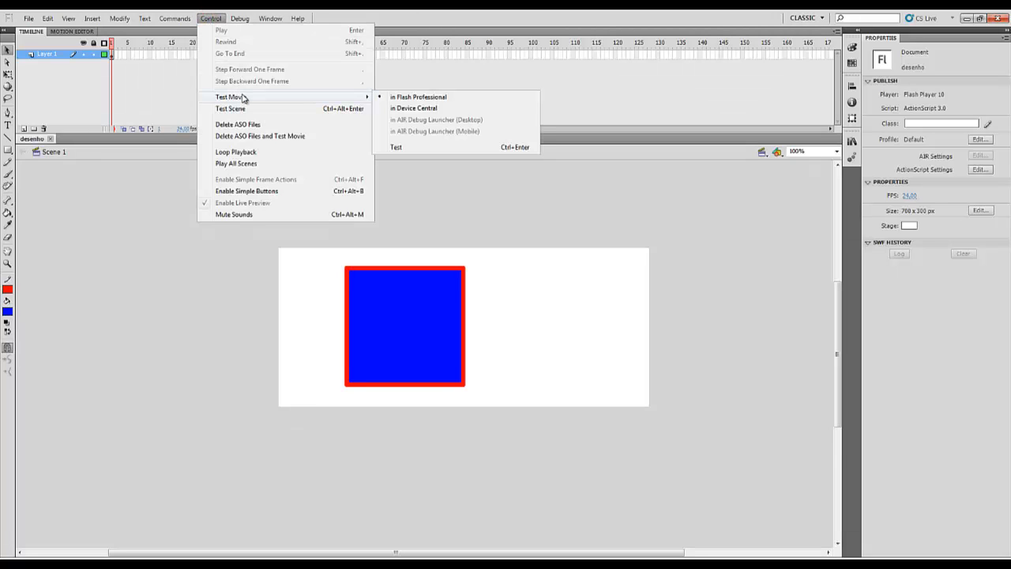
click(211, 21)
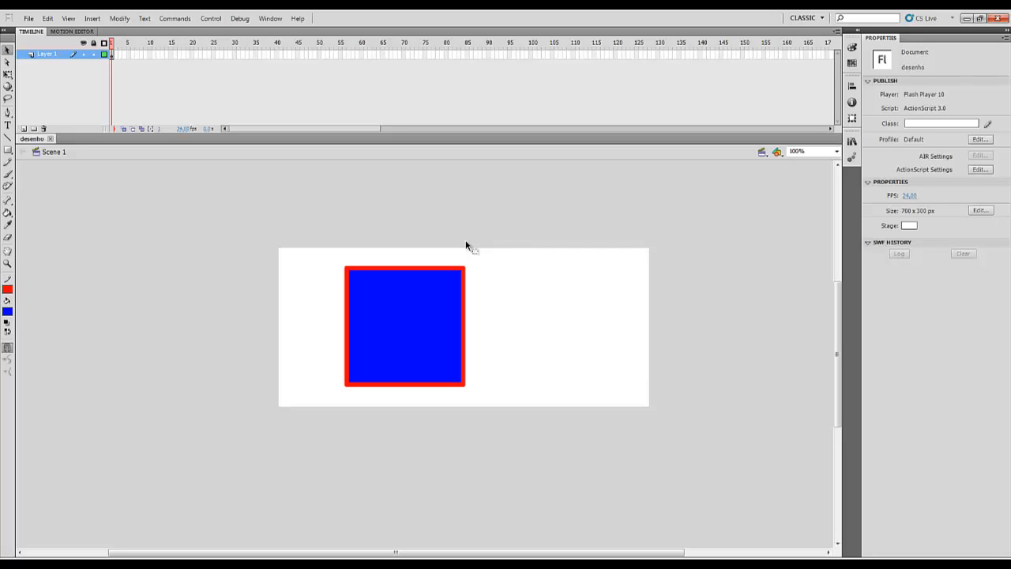
key(ctrl+Return)
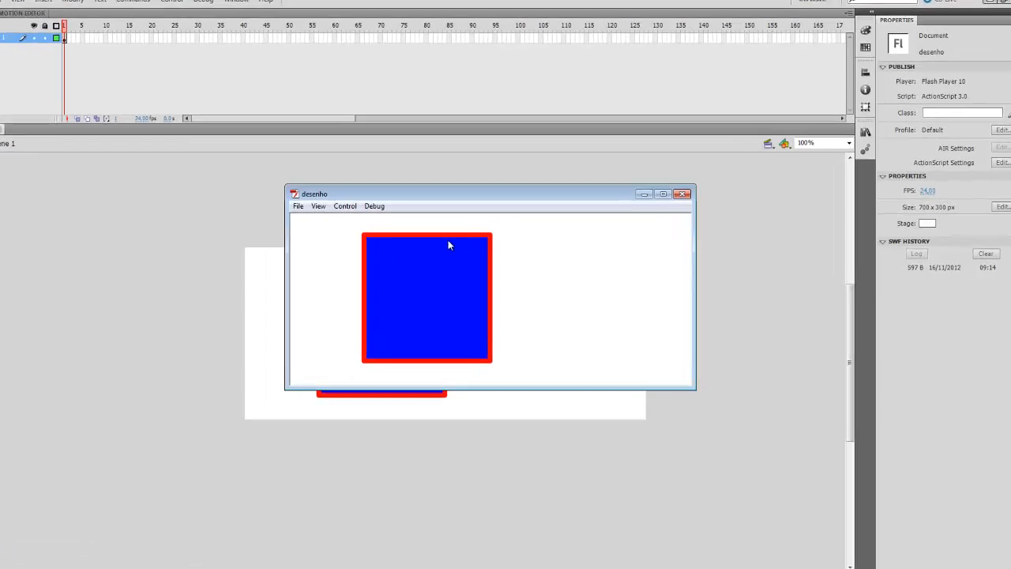
click(452, 195)
drag(353, 175, 378, 180)
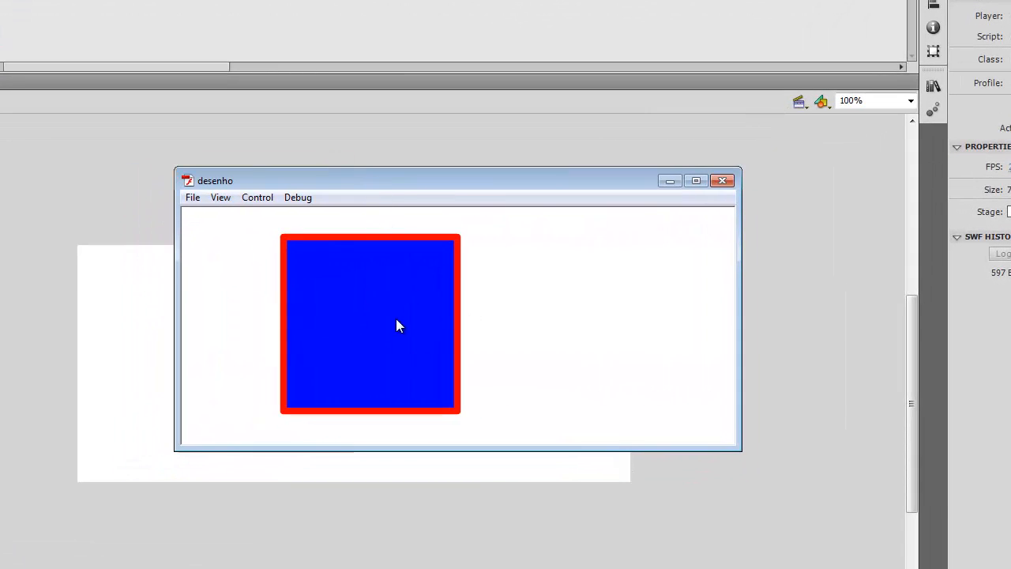
drag(627, 182, 674, 157)
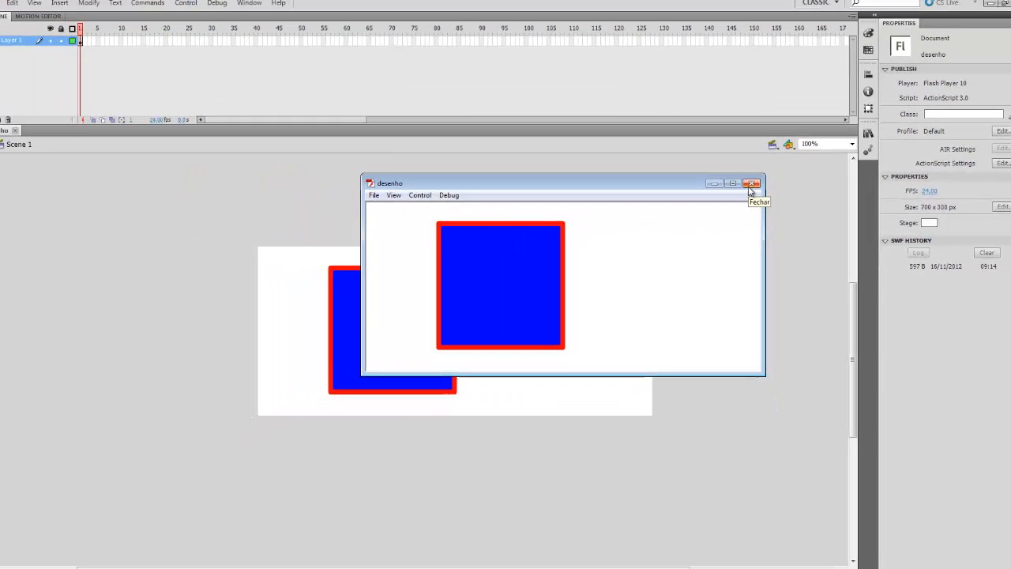
click(767, 157)
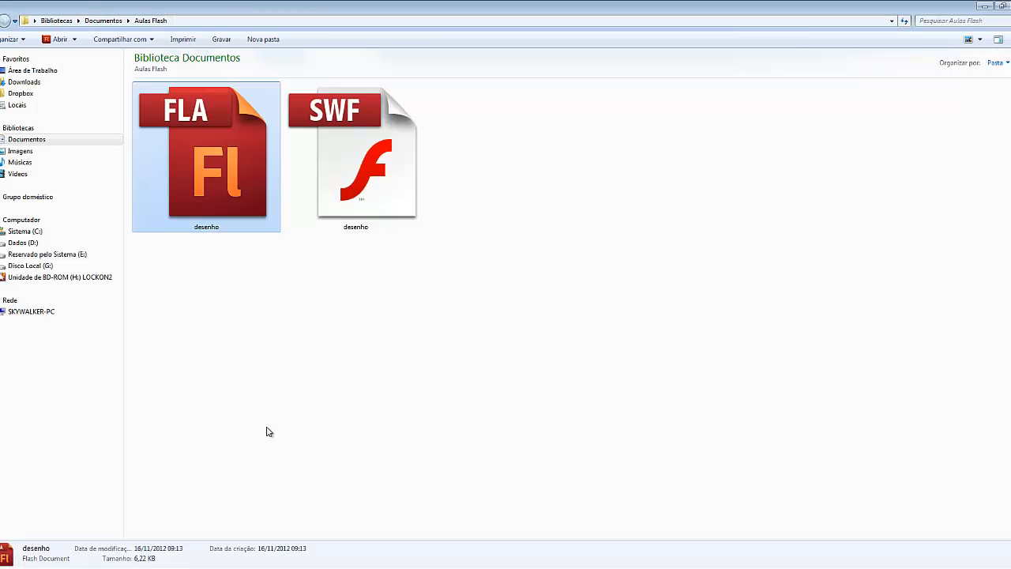
Switch to the Aulas Flash folder in Windows Explorer, play the desenho SWF file in Flash Player and close the player
click(282, 408)
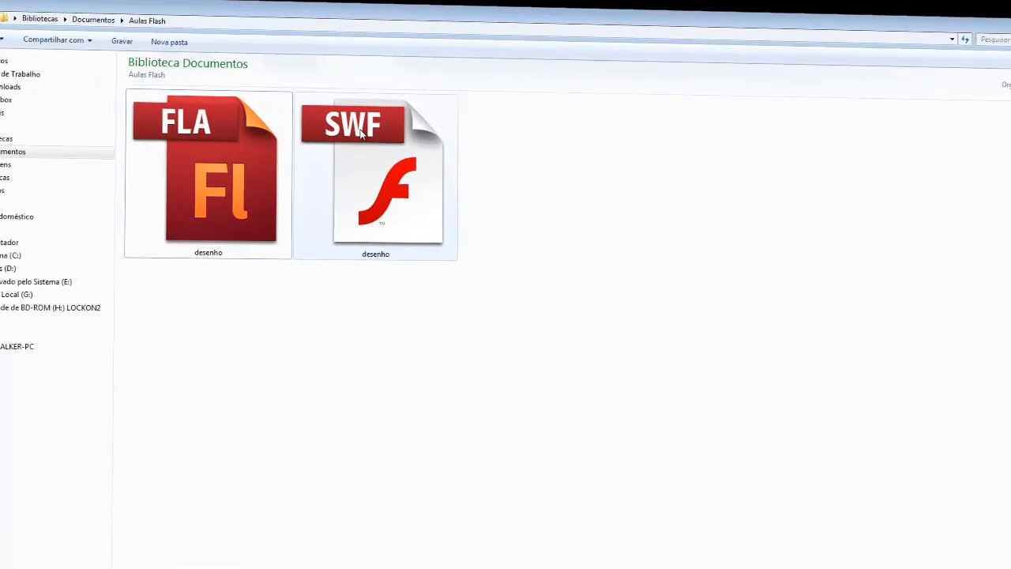
double_click(348, 123)
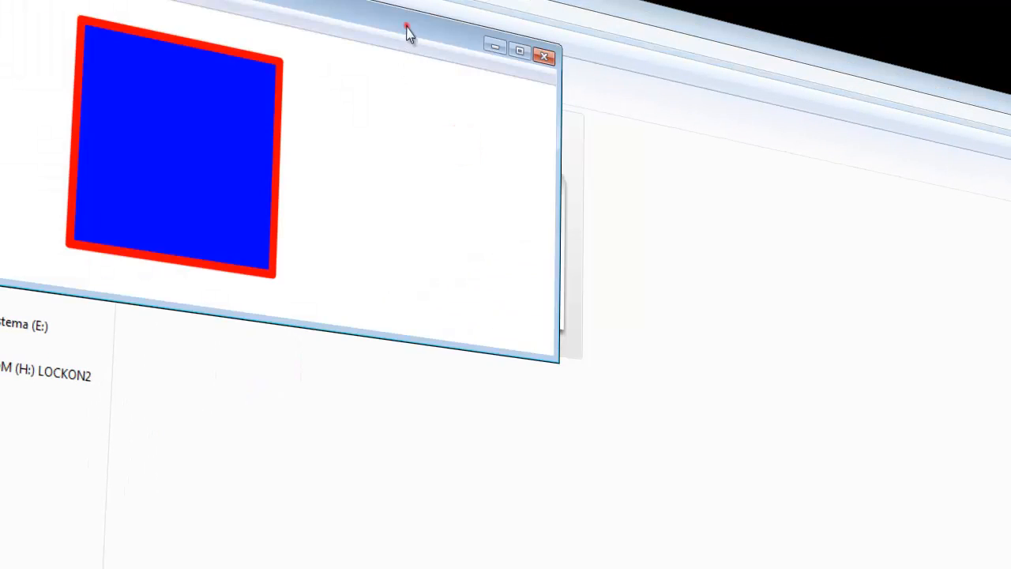
drag(406, 25, 639, 267)
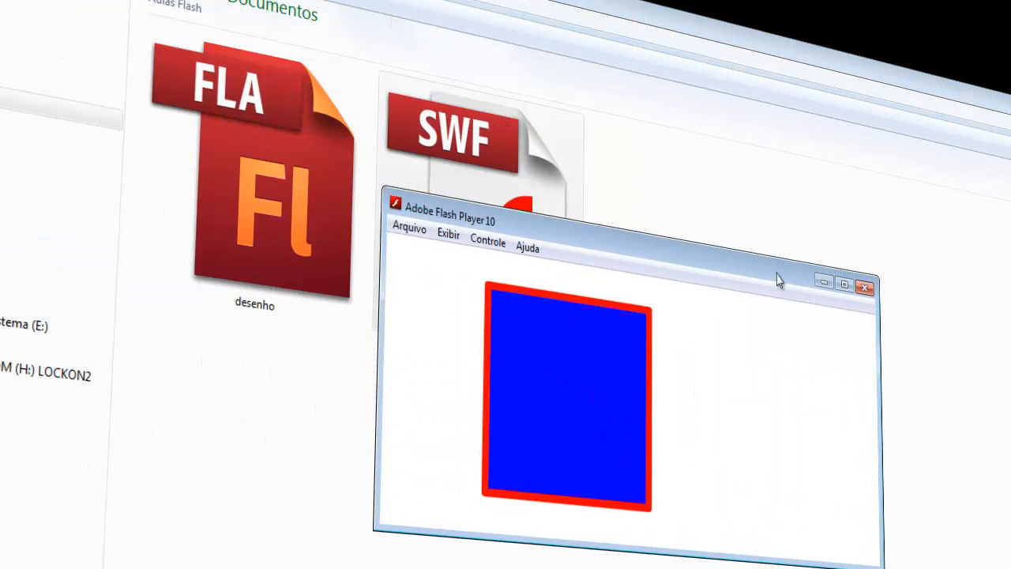
click(864, 288)
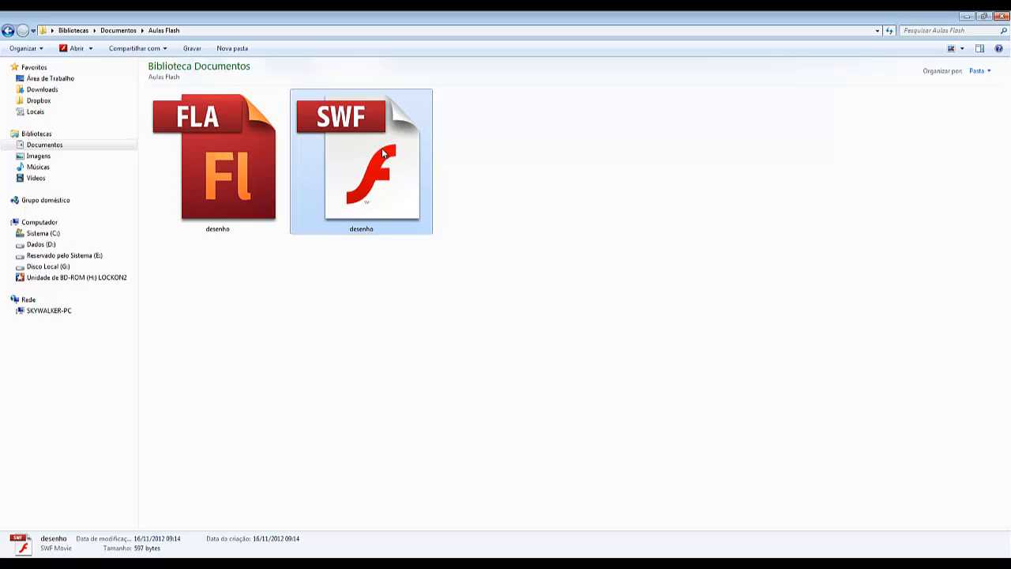
click(408, 269)
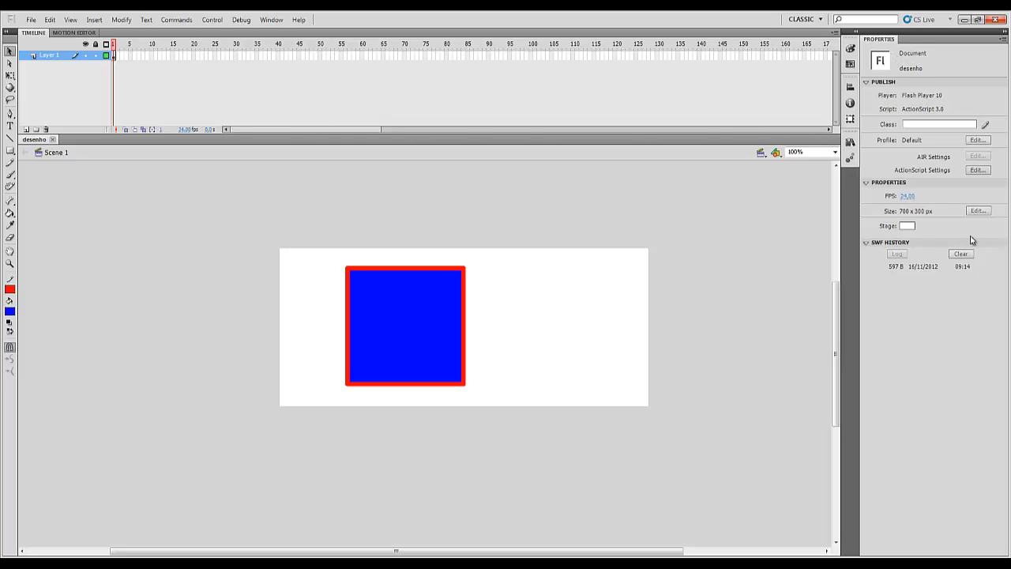
click(433, 310)
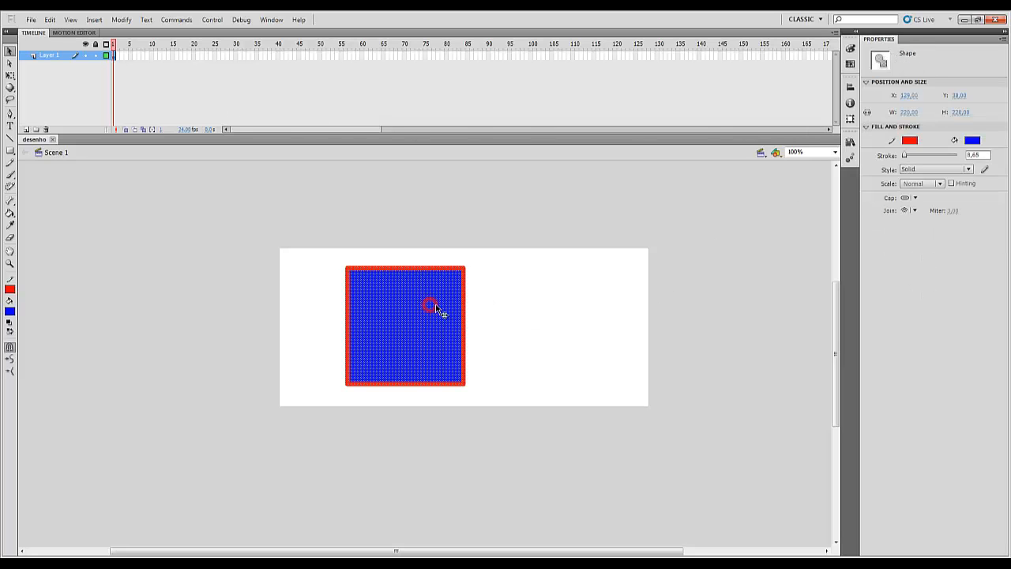
click(738, 284)
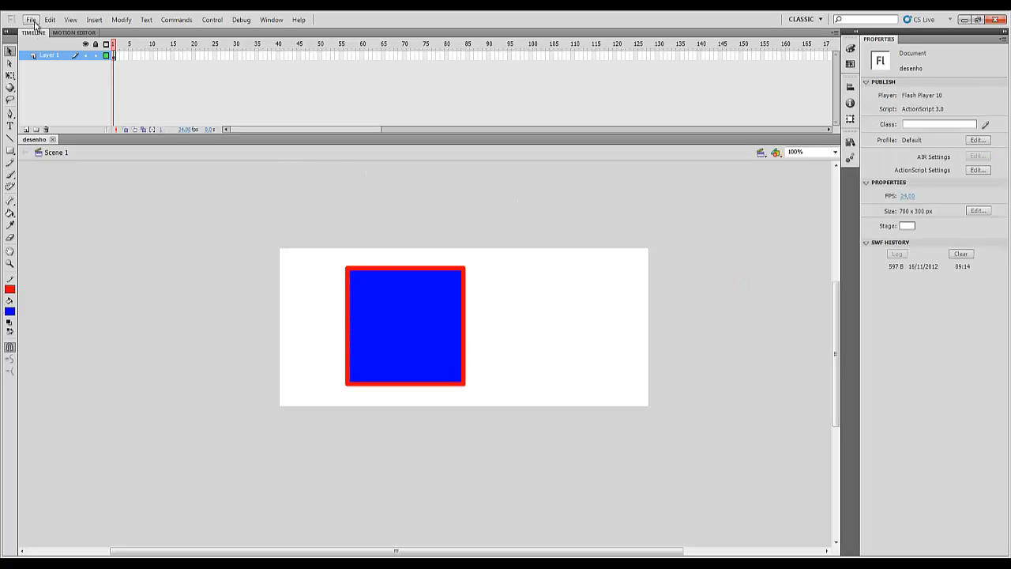
click(31, 21)
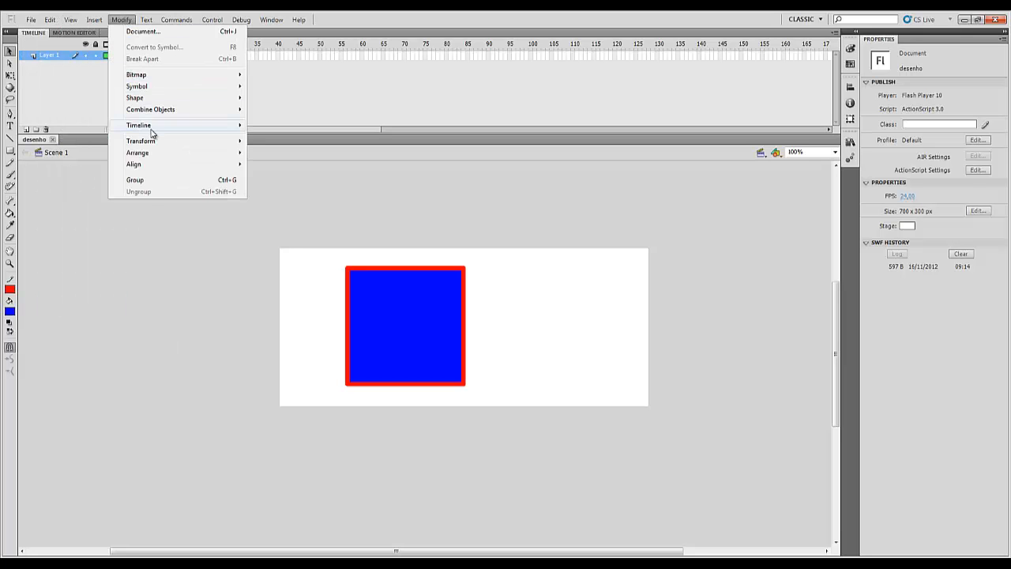
mouse_move(155, 145)
mouse_move(32, 20)
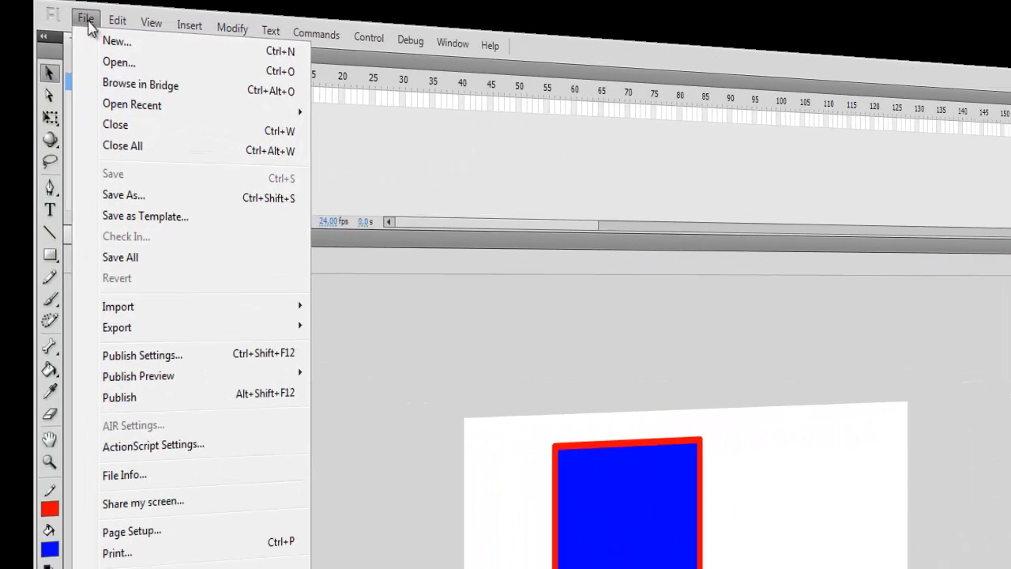
key(Escape)
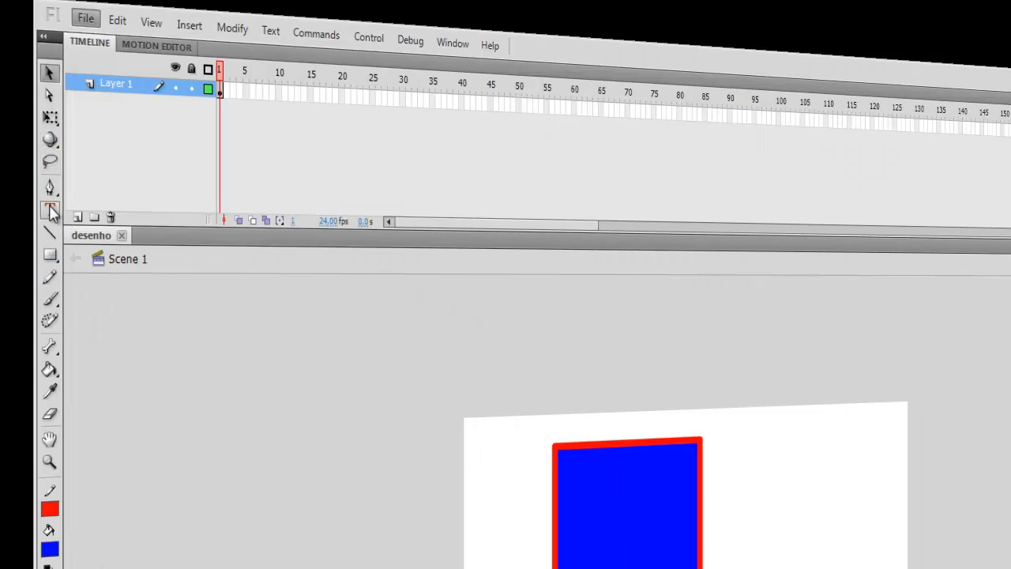
click(50, 74)
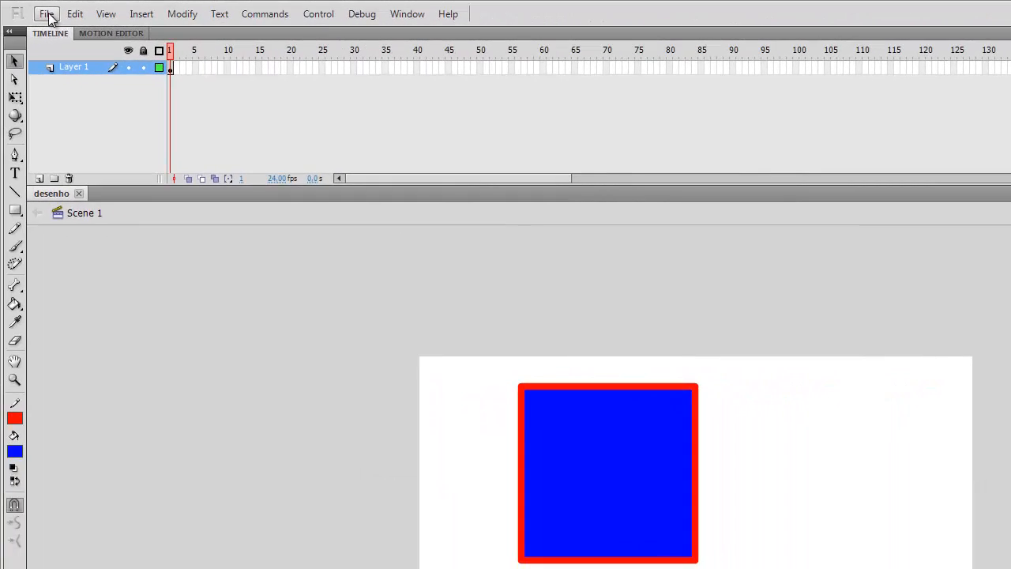
In the publish settings, disable HTML, keep Flash (.swf), enable Windows Projector (.exe), publish the drawing and accept the settings
click(47, 14)
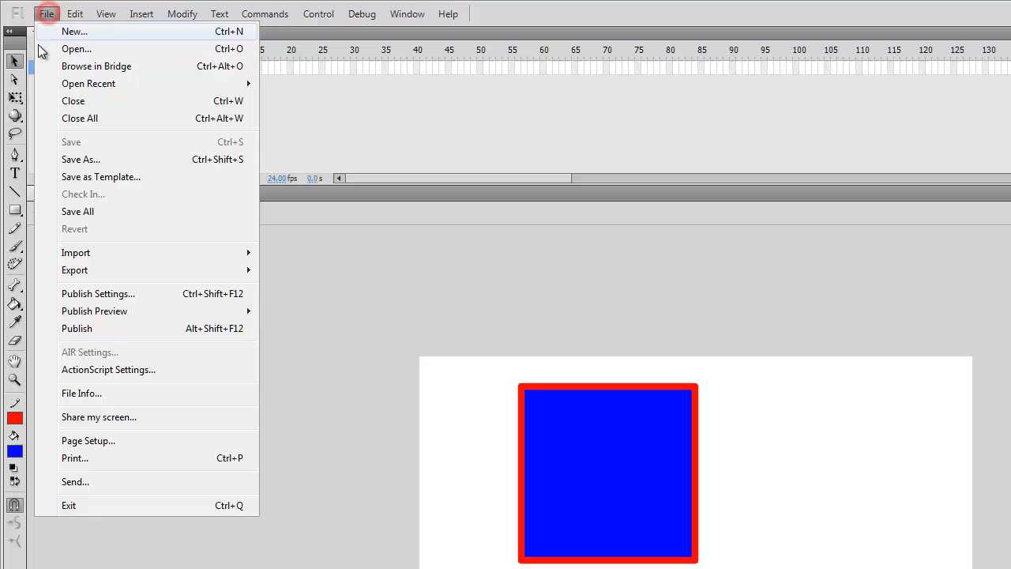
click(82, 294)
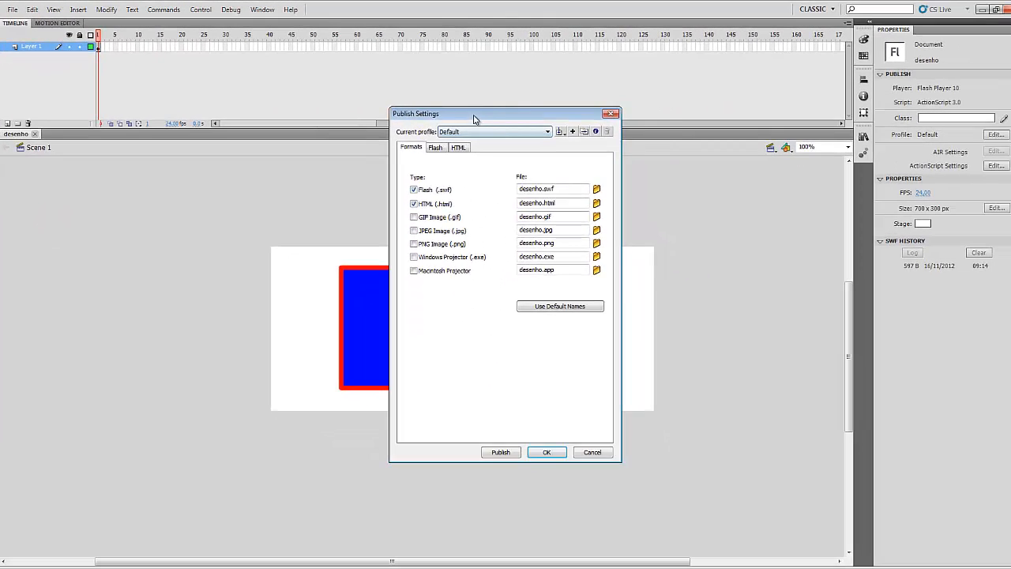
drag(473, 119, 485, 168)
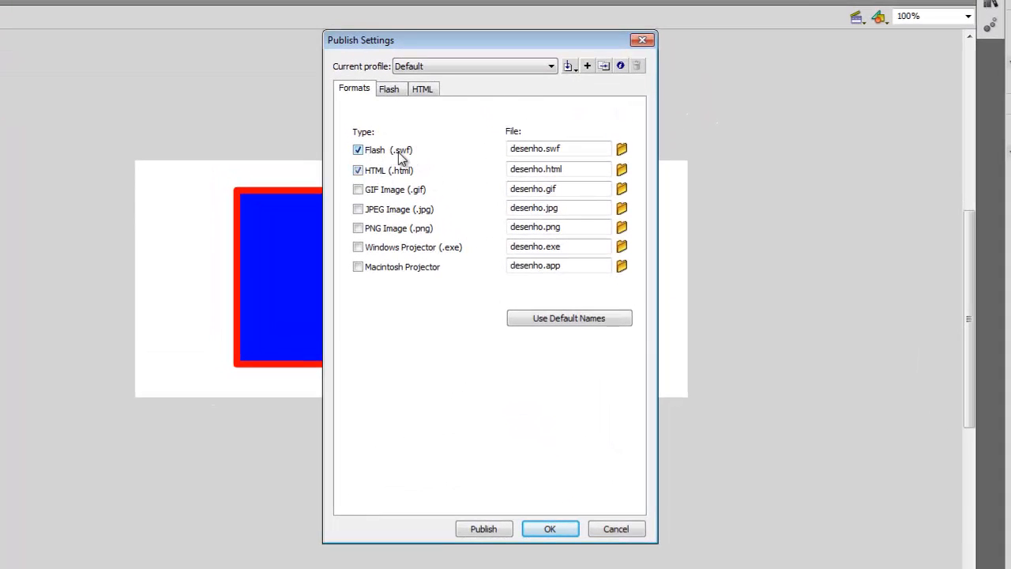
click(358, 171)
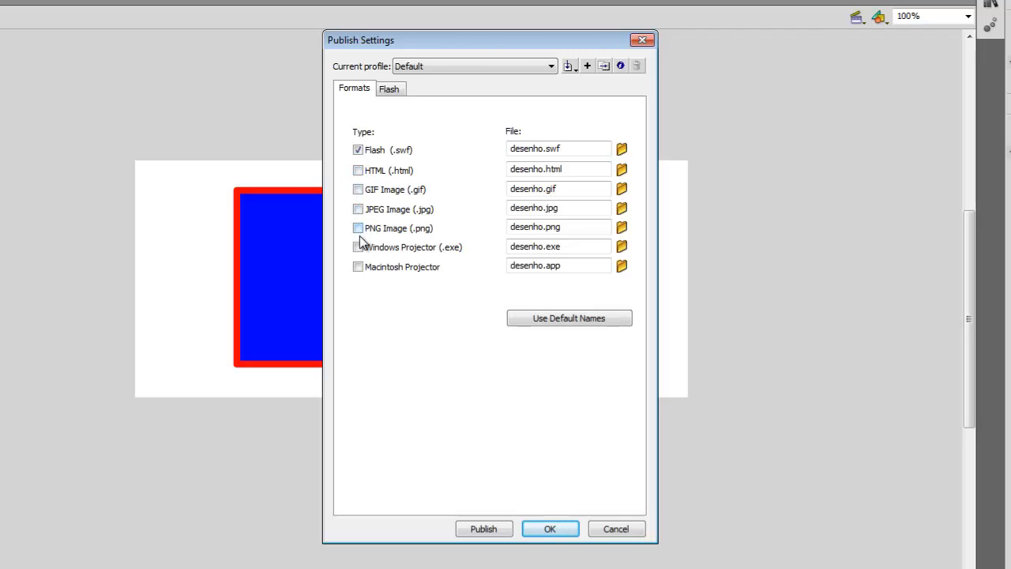
double_click(568, 246)
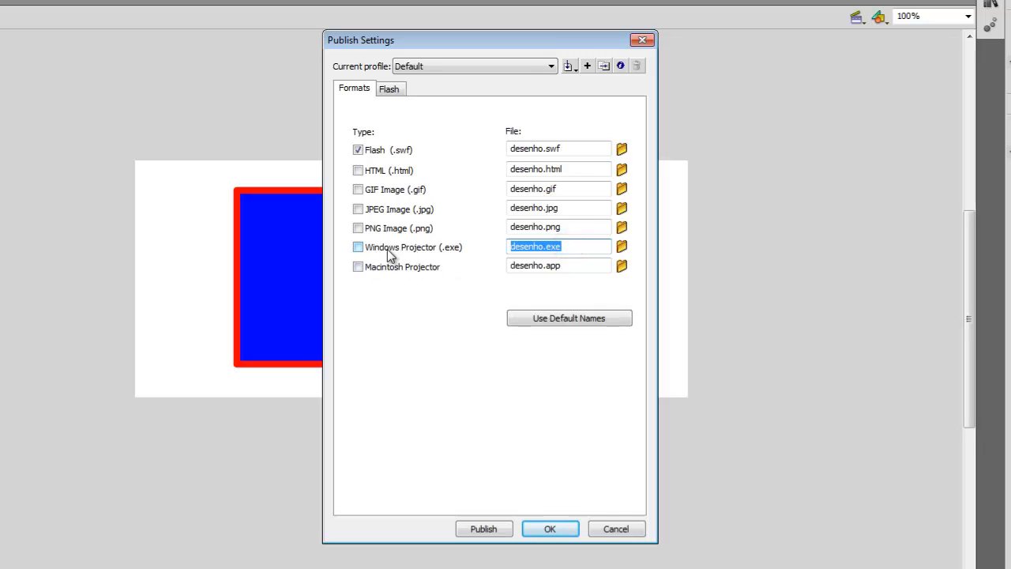
click(445, 247)
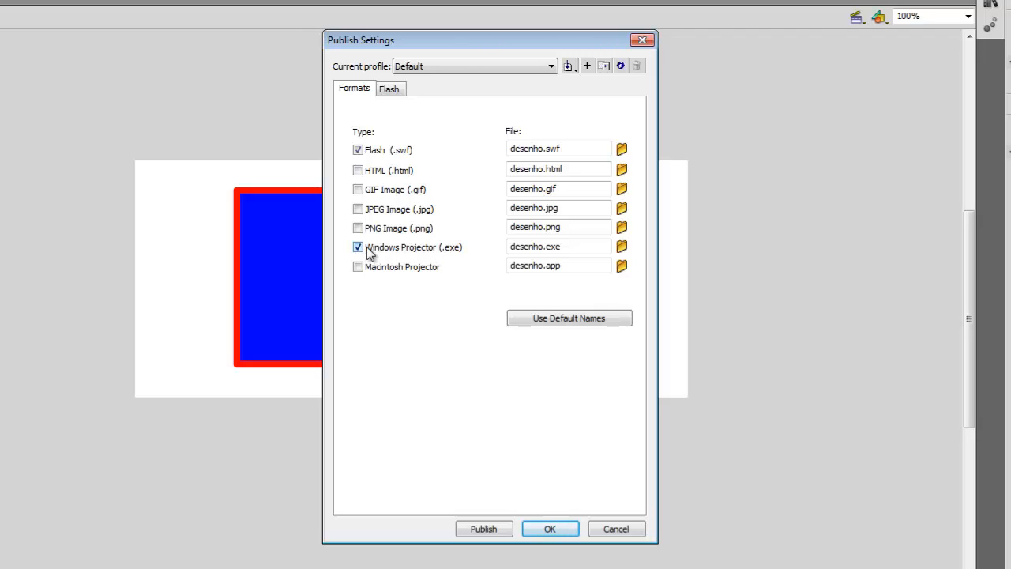
click(484, 529)
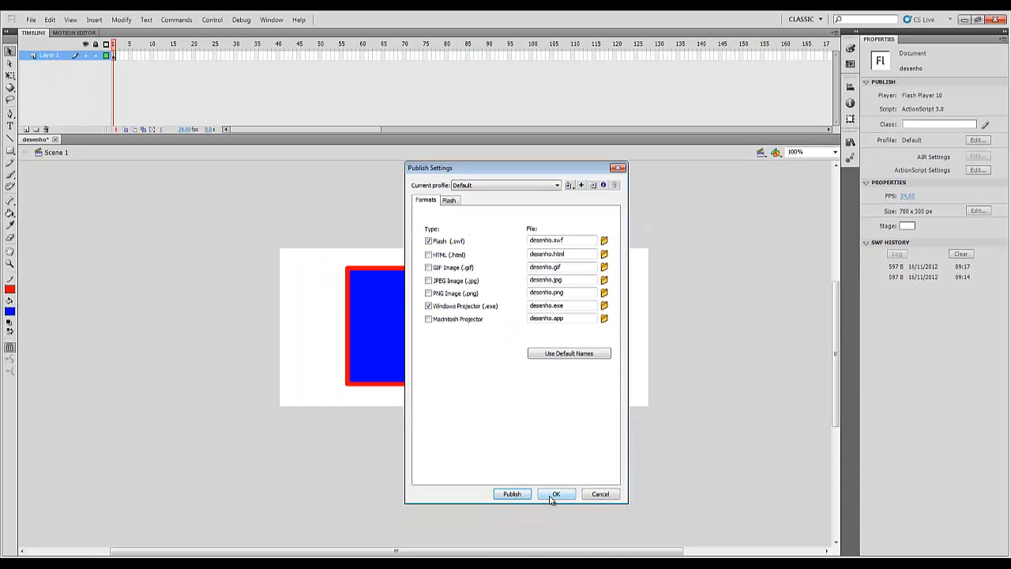
click(552, 495)
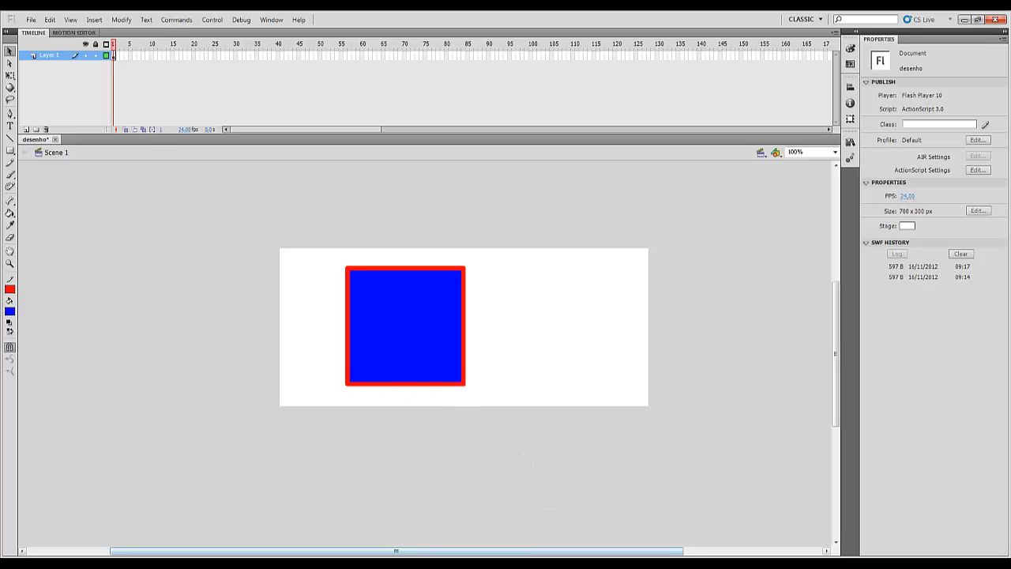
Return to the Aulas Flash folder in Windows Explorer and select the desenho FLA, SWF and projector files in turn
click(109, 563)
click(366, 202)
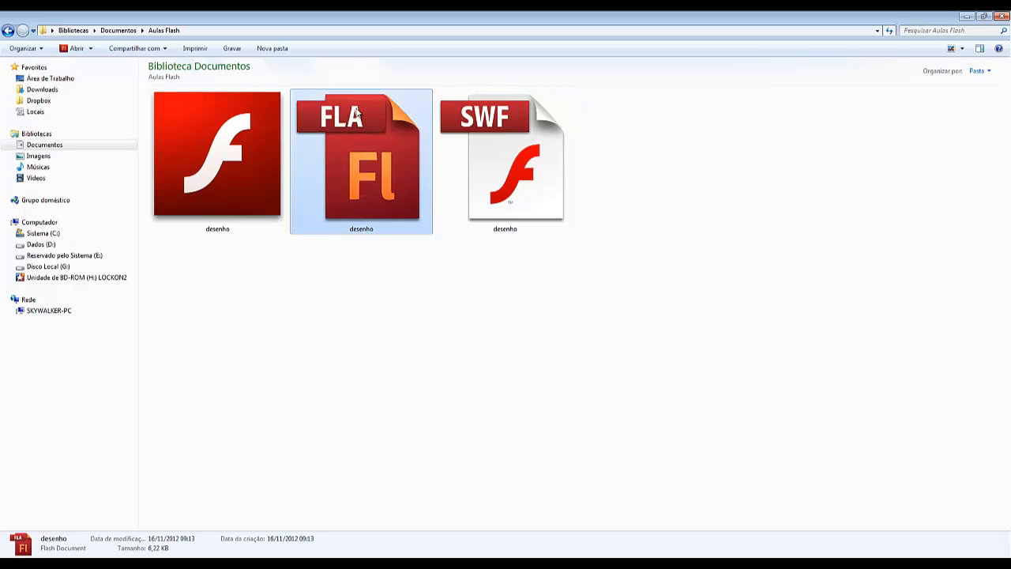
click(518, 132)
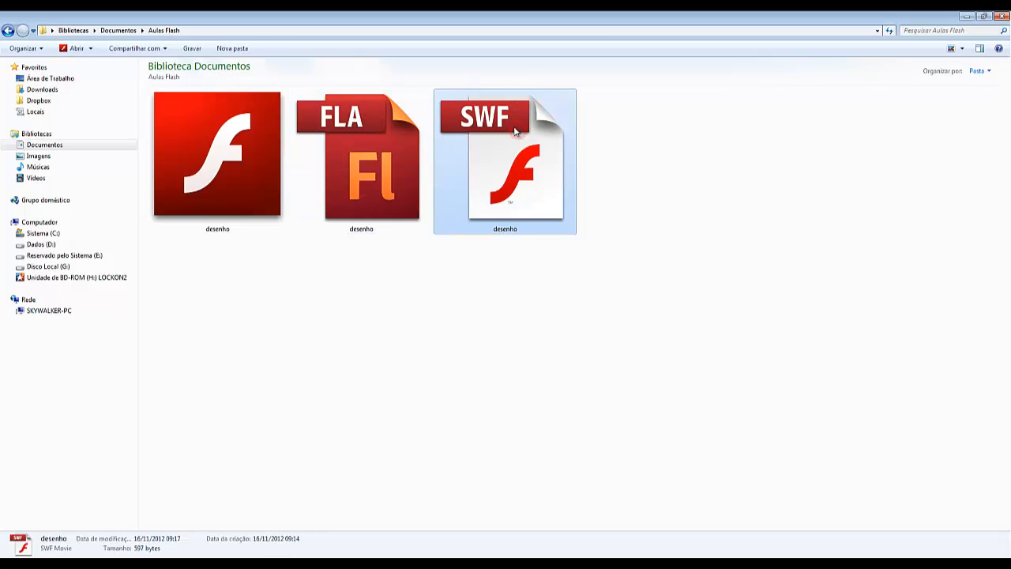
click(229, 127)
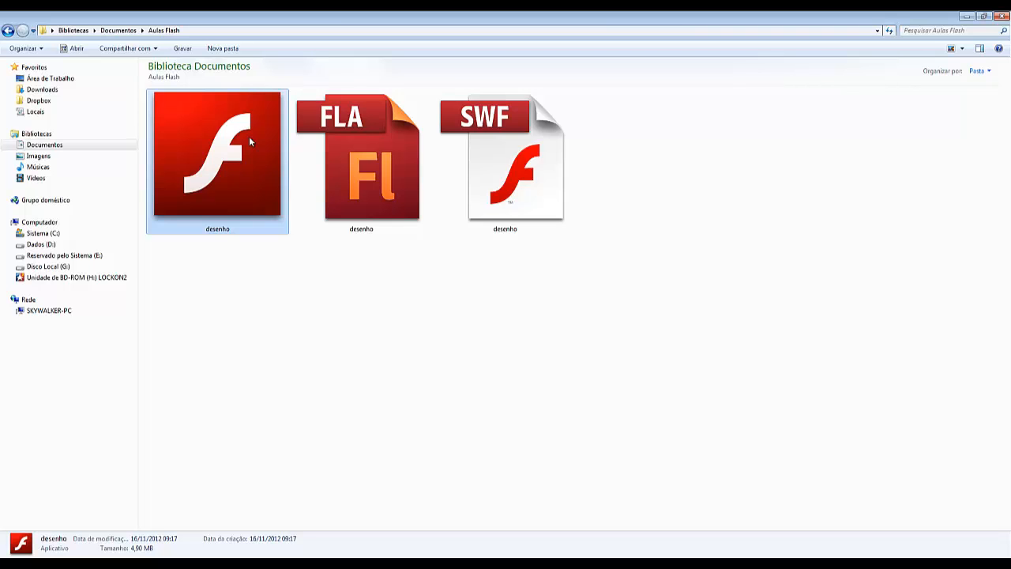
Run the desenho Windows projector file, move its player window below the file icons and close it
double_click(250, 139)
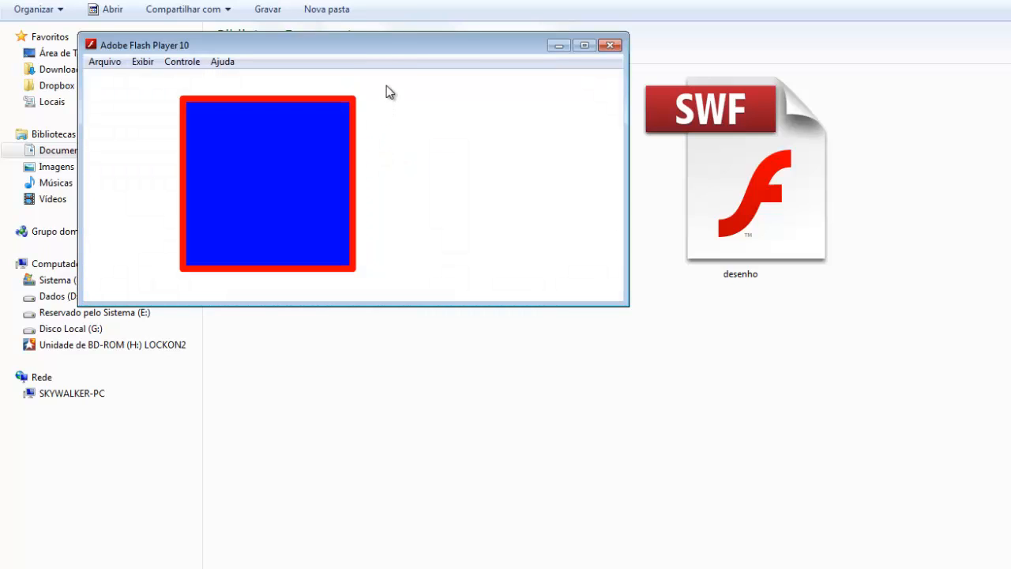
drag(387, 47, 609, 228)
drag(462, 38, 637, 155)
drag(587, 218, 617, 264)
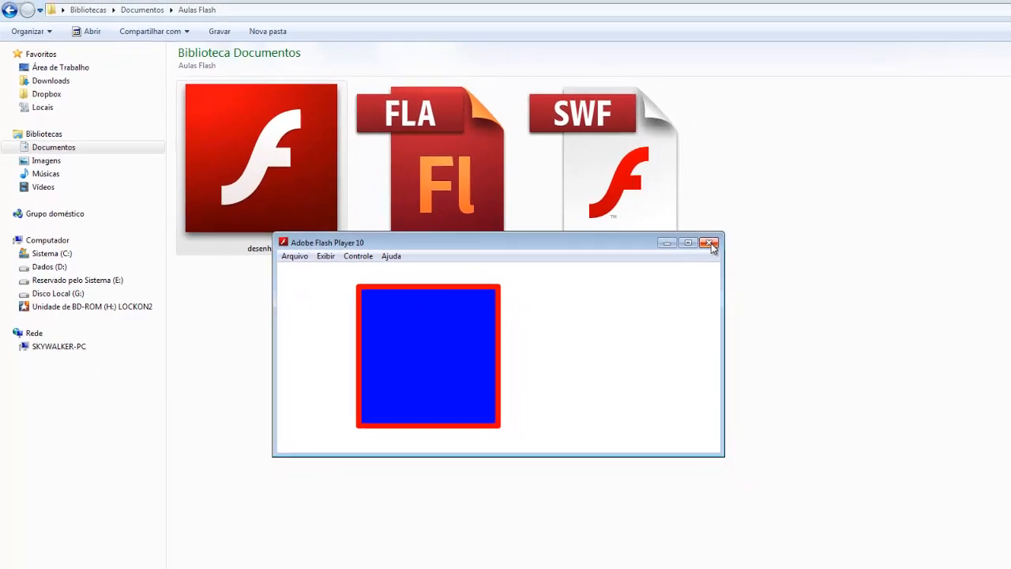
click(710, 244)
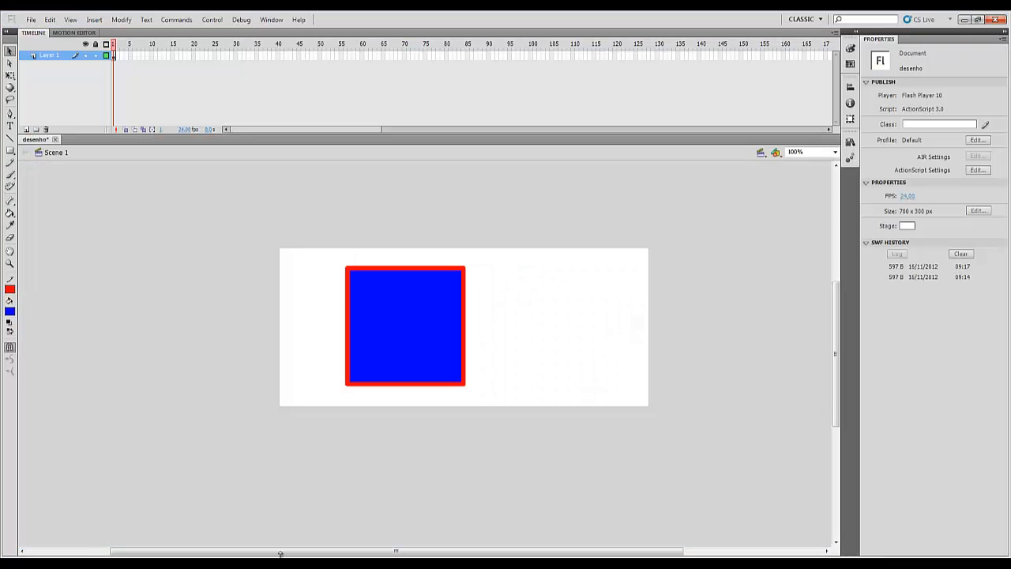